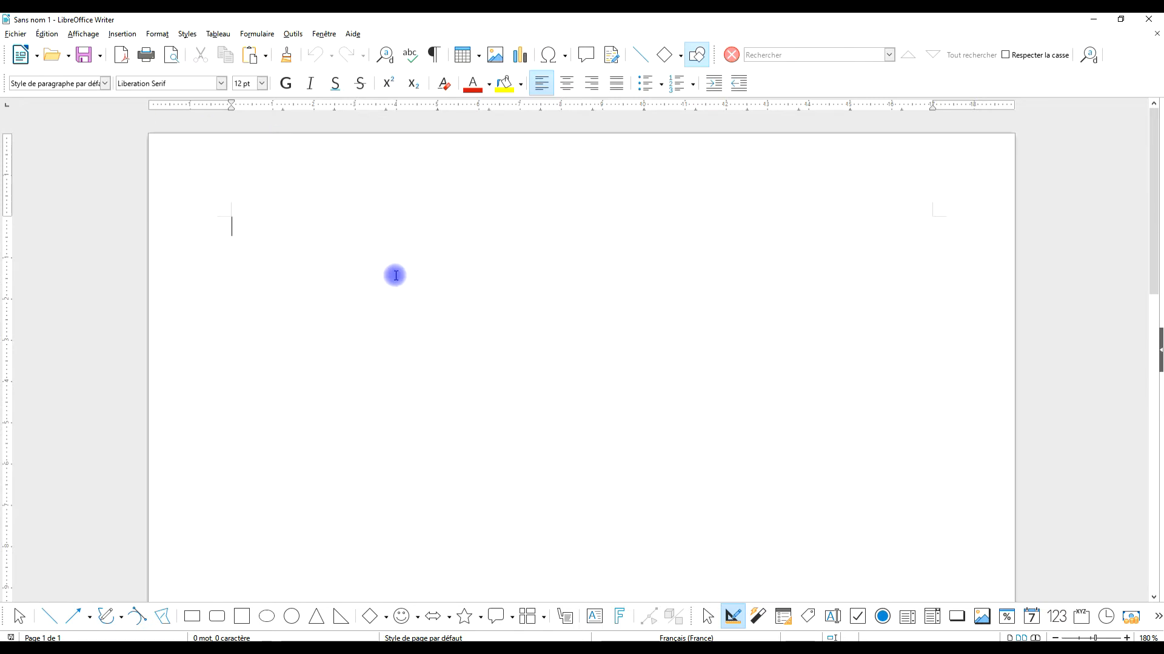
Write the heading "liste de mot" followed by the separate lines "papillon bleu", "papillon vert" and "papillon jaune".
type("liste de m")
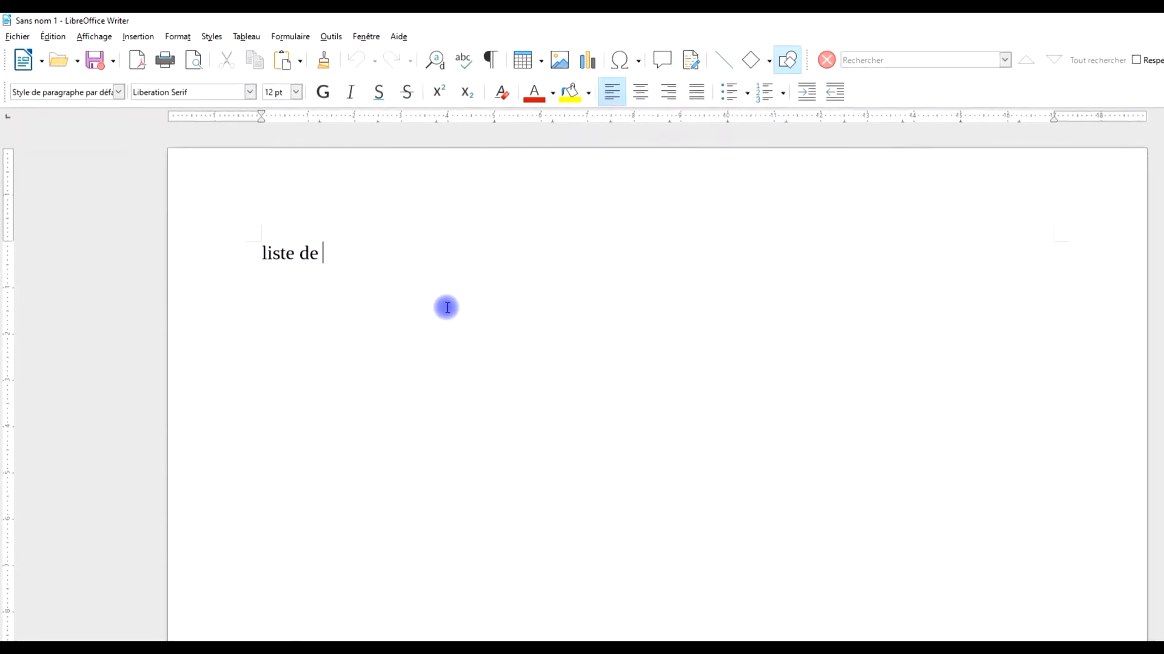
type("ot")
key("Return")
type("p")
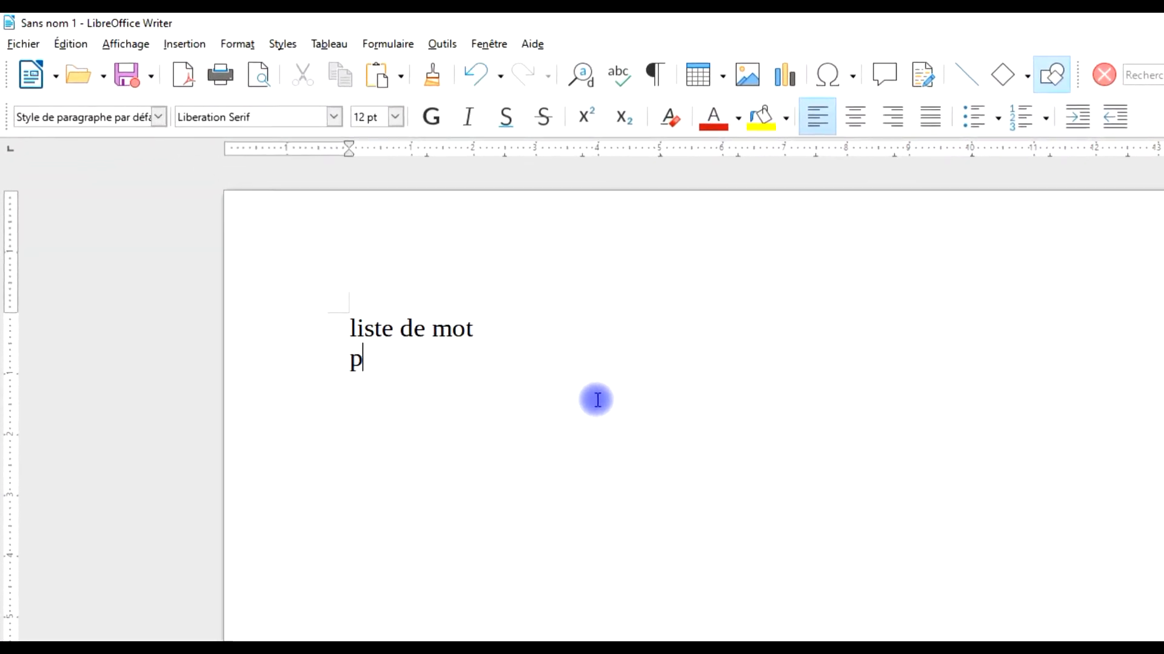
type("apillon bleu")
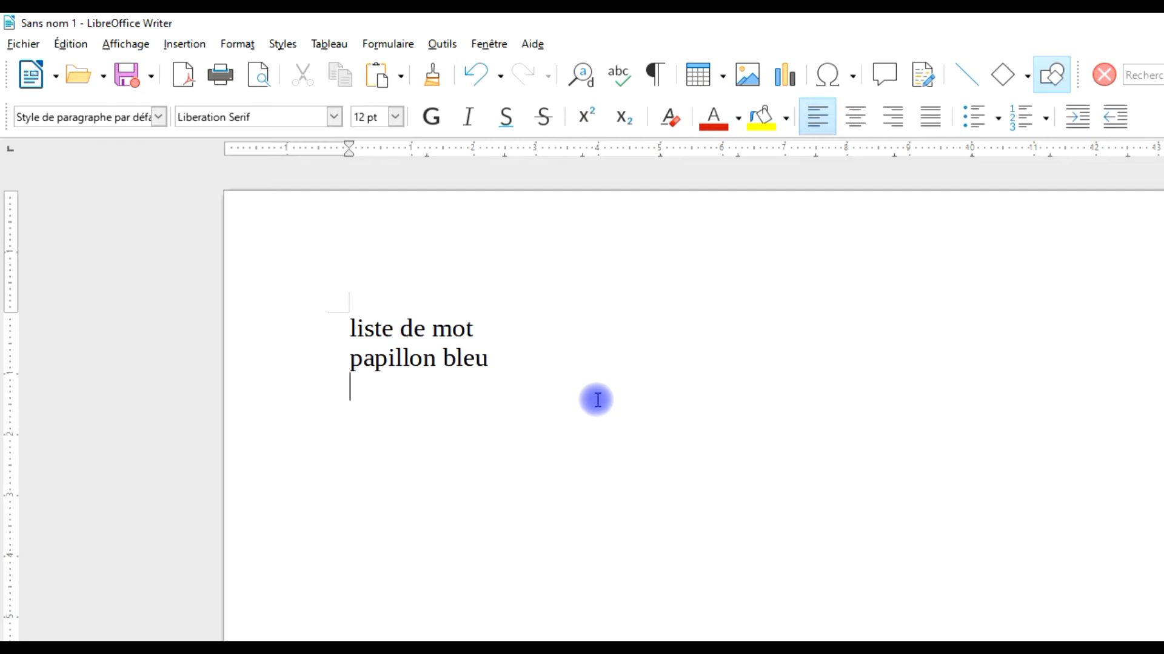
key("Return")
type("papillon")
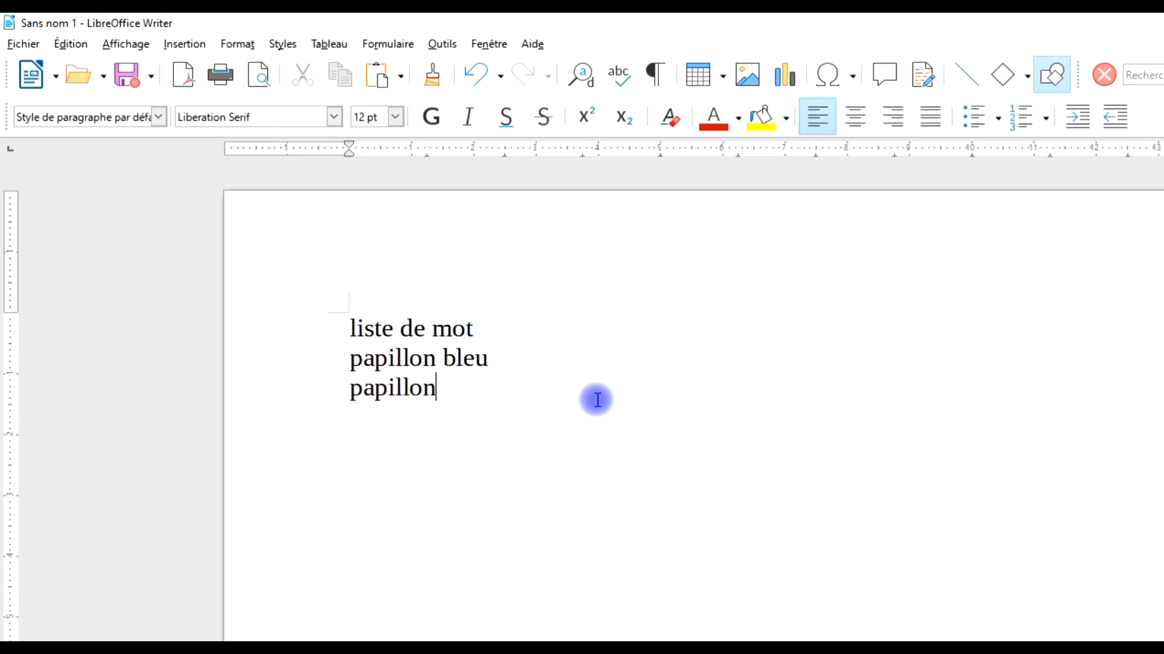
type("papillon")
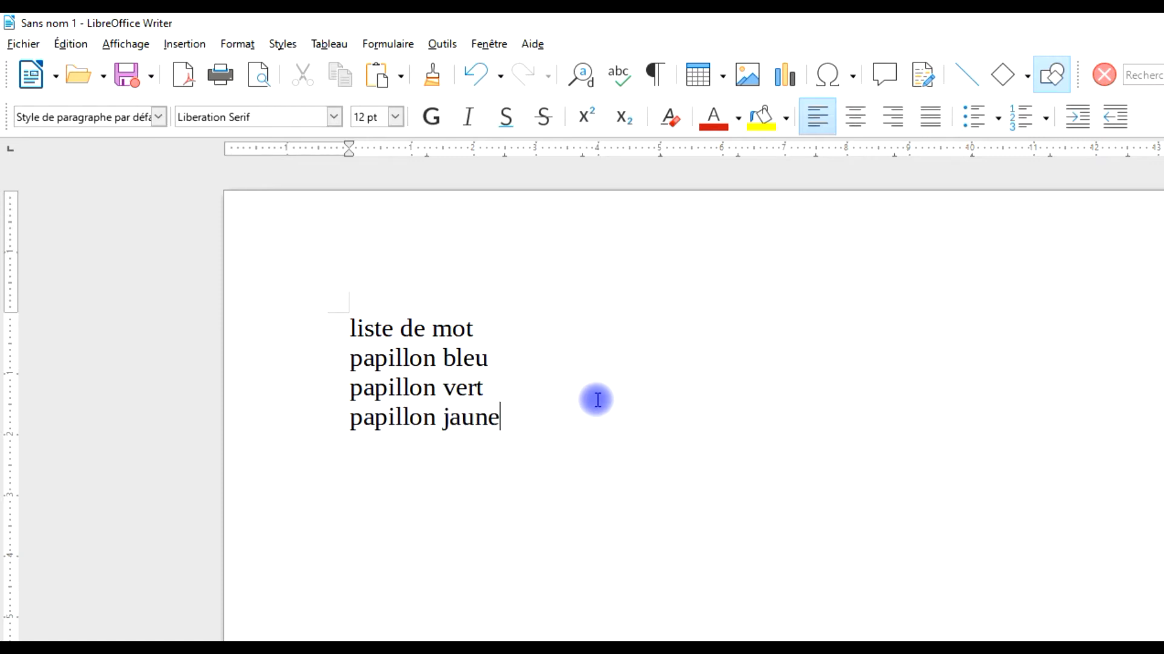
Correct the heading line to read "liste de mots".
left_click_drag(512, 420, 284, 355)
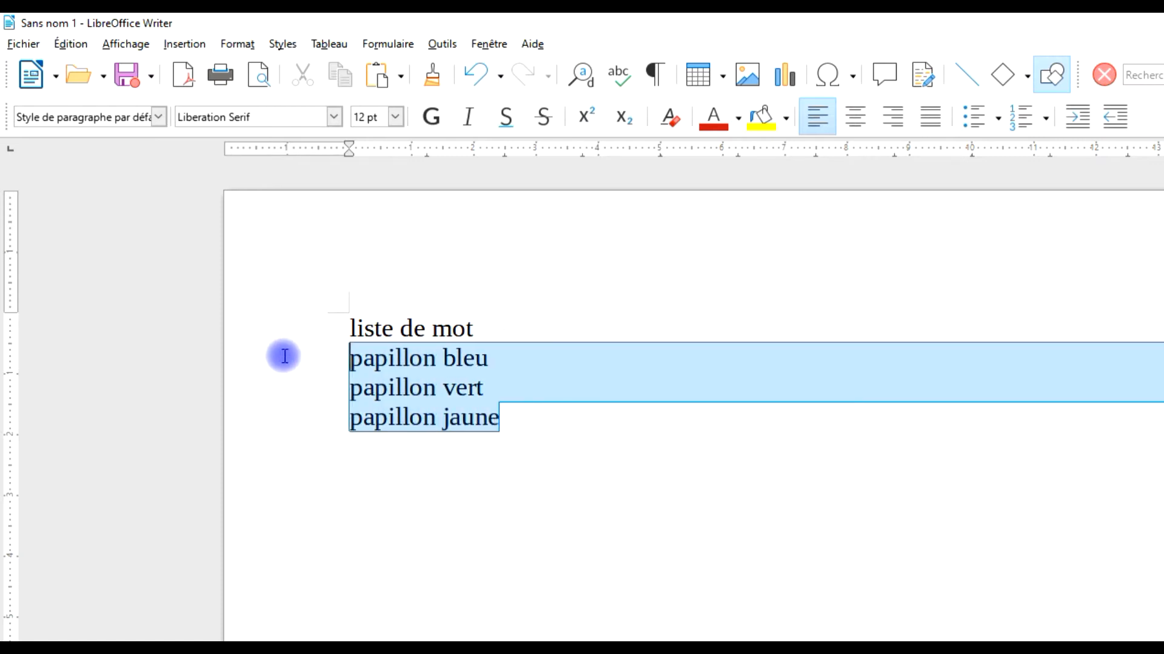
left_click(524, 321)
type("s")
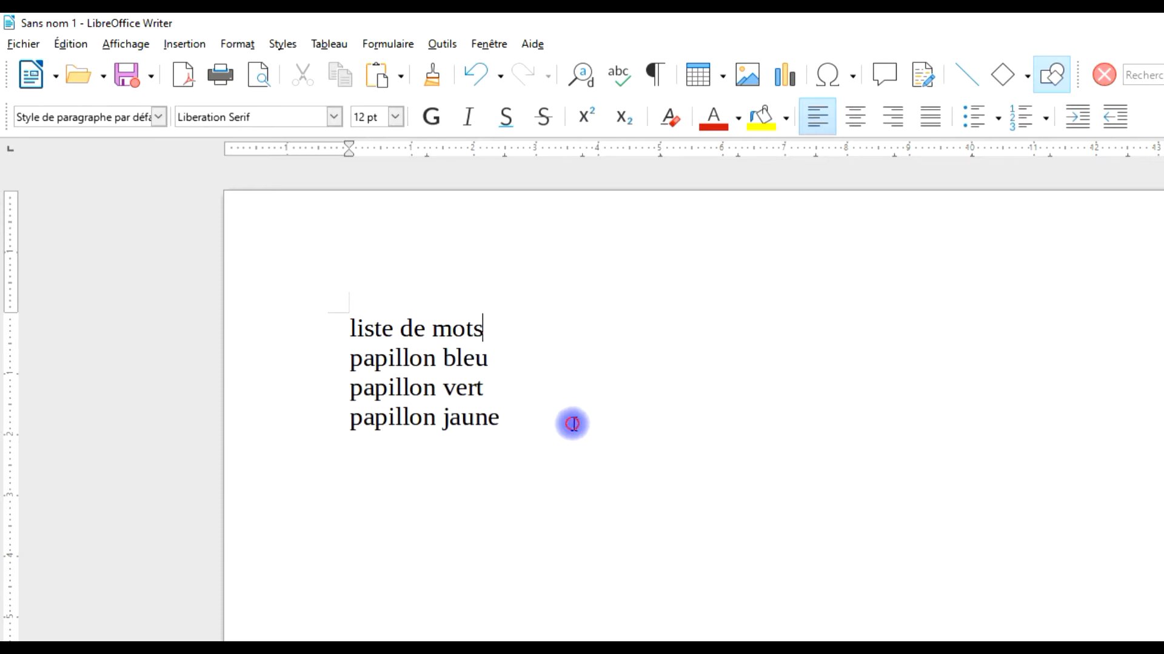
Open the bullets and numbering settings for the three papillon lines and go through the presets to the custom numbering options.
left_click_drag(574, 420, 296, 358)
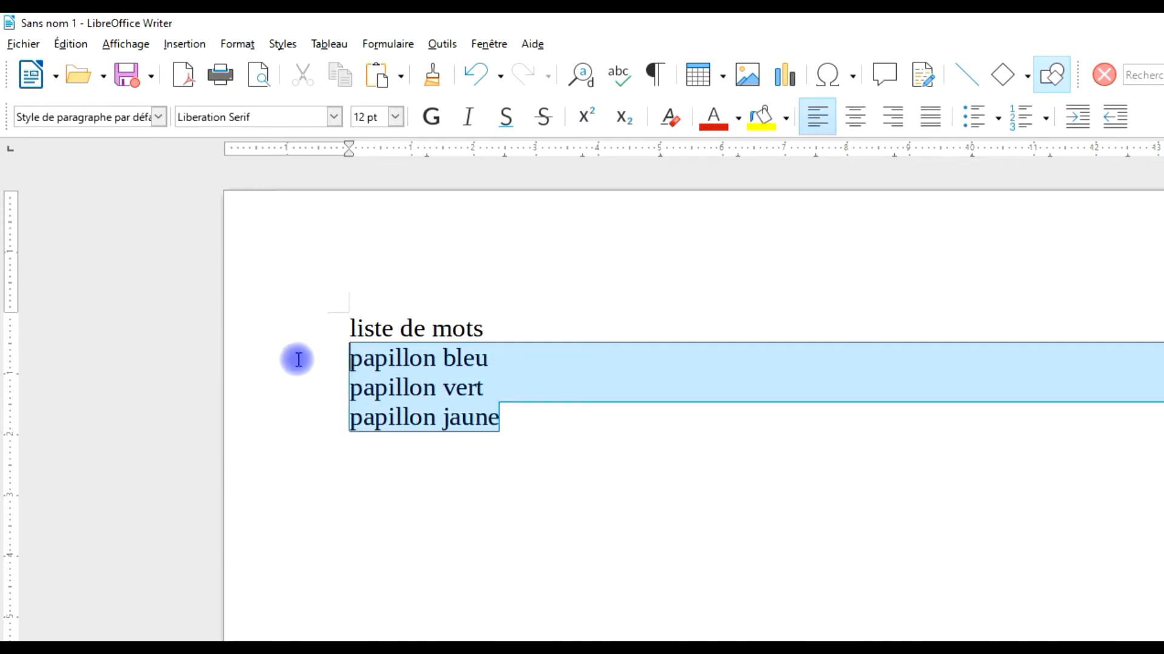
left_click(235, 45)
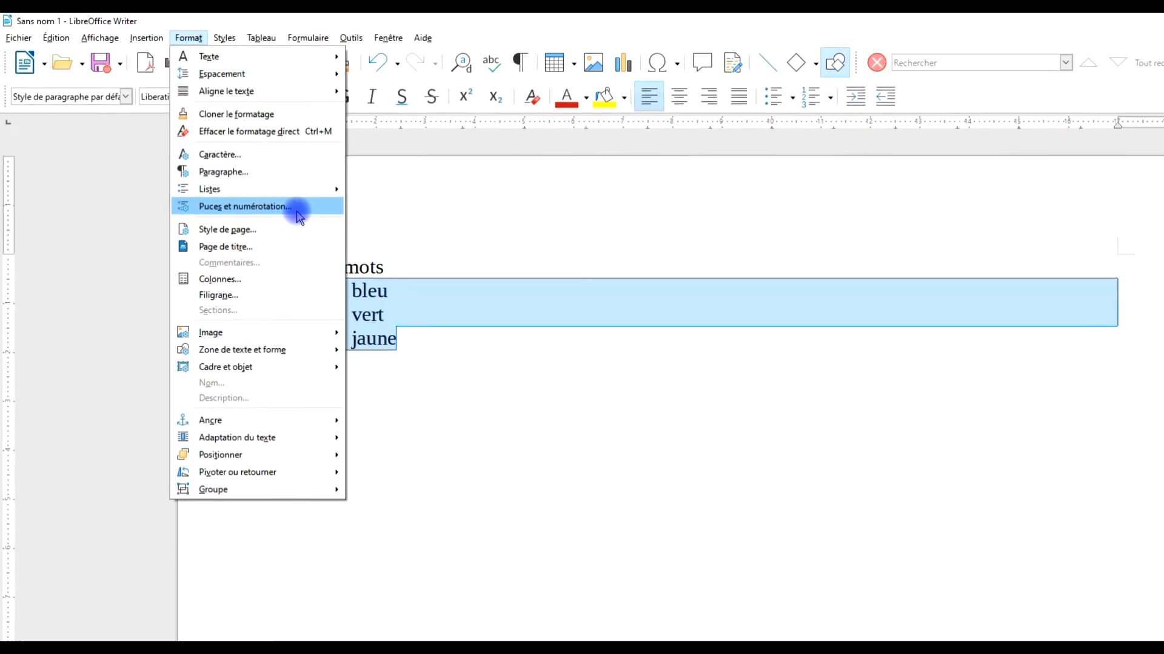
left_click(297, 207)
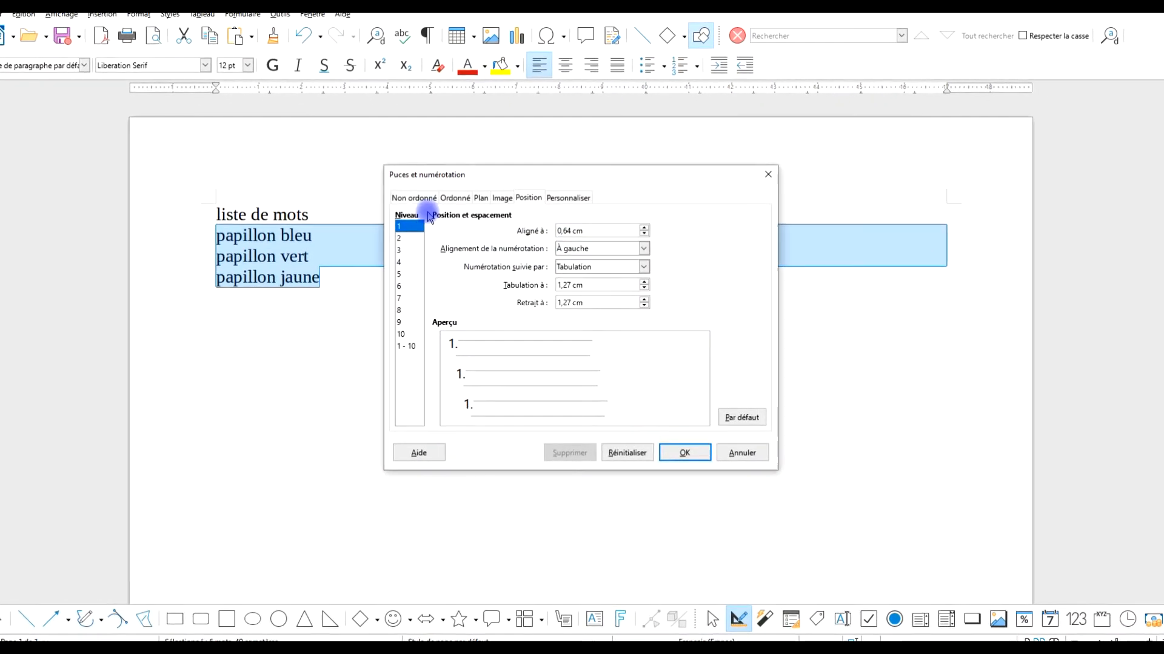
left_click(413, 197)
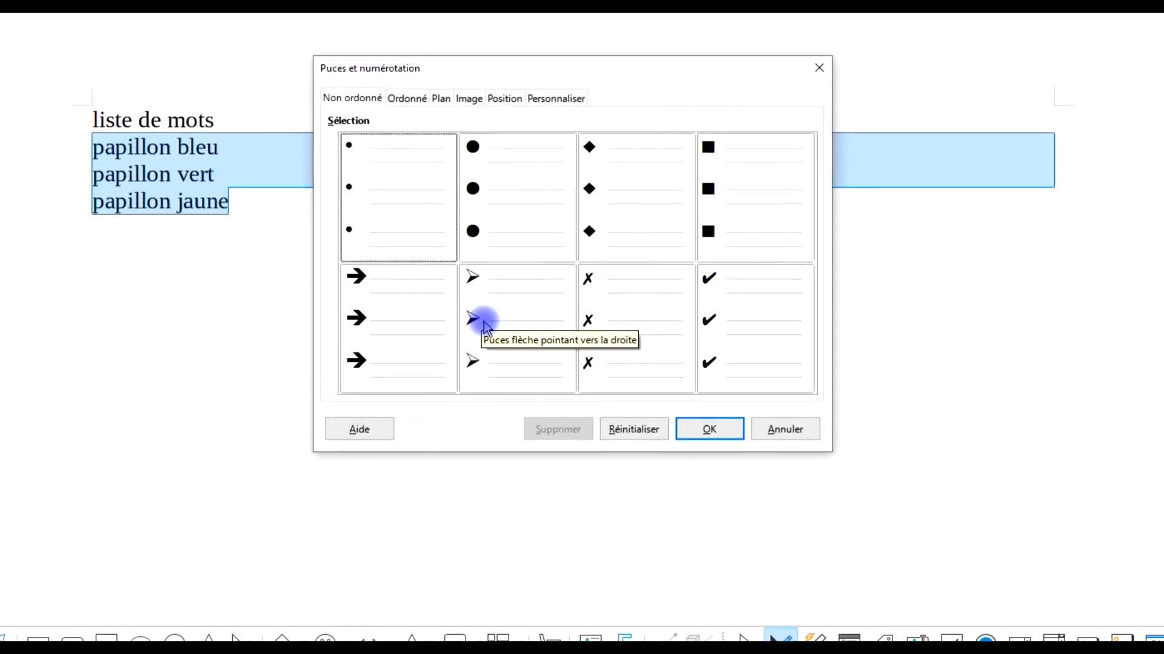
left_click(405, 94)
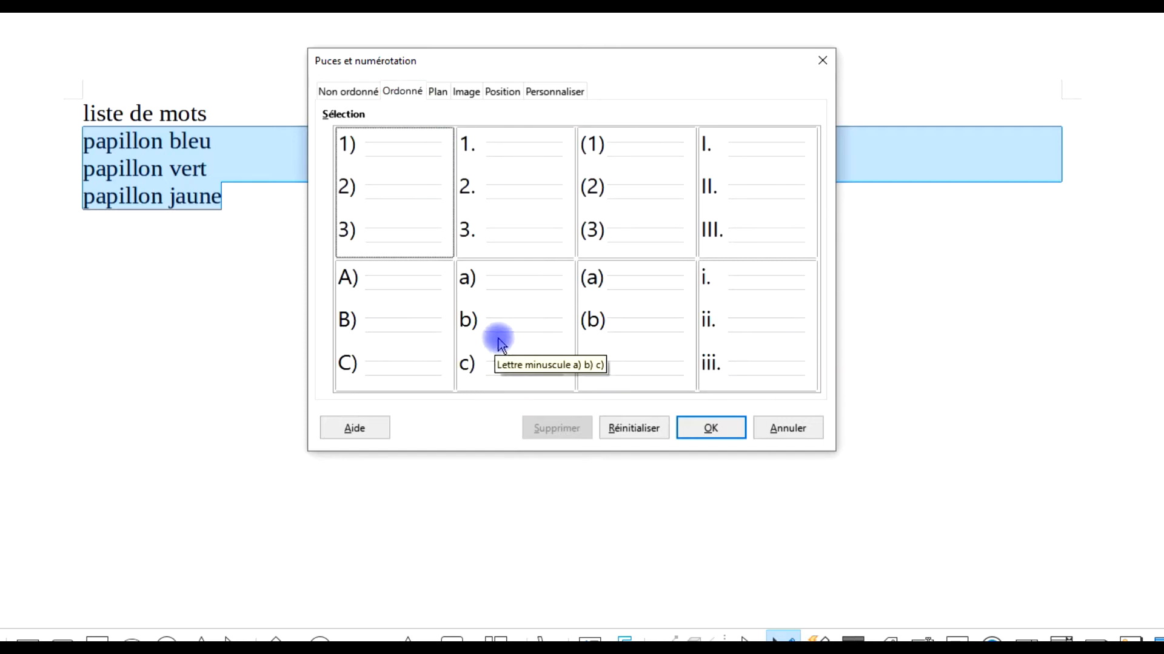
left_click(437, 92)
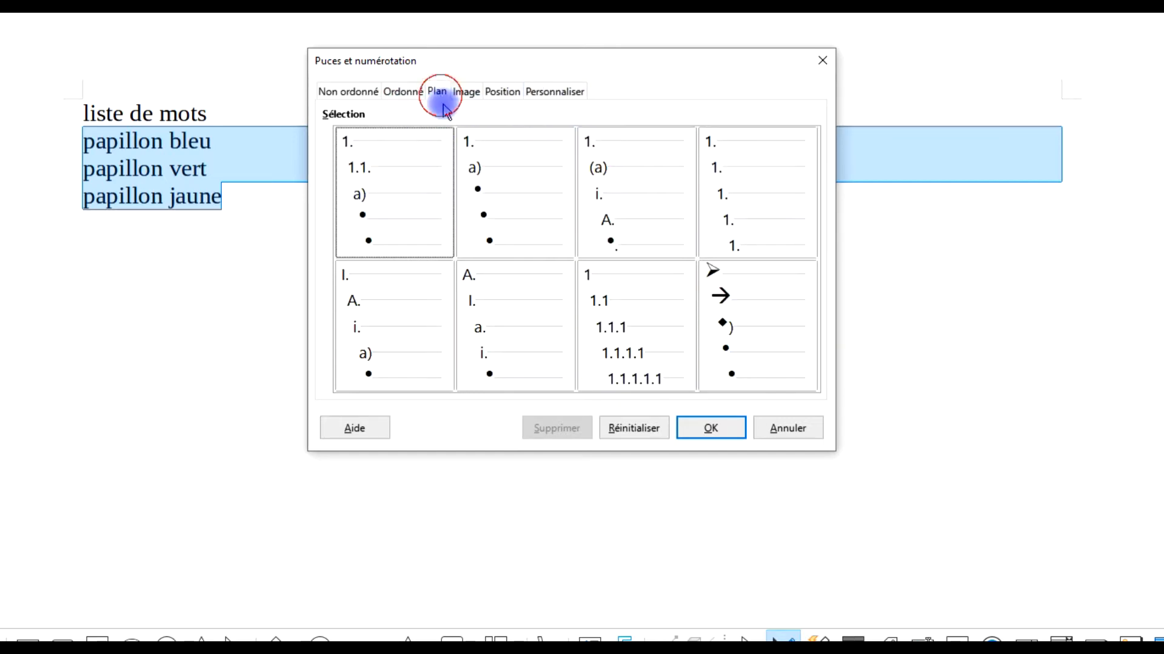
left_click(551, 92)
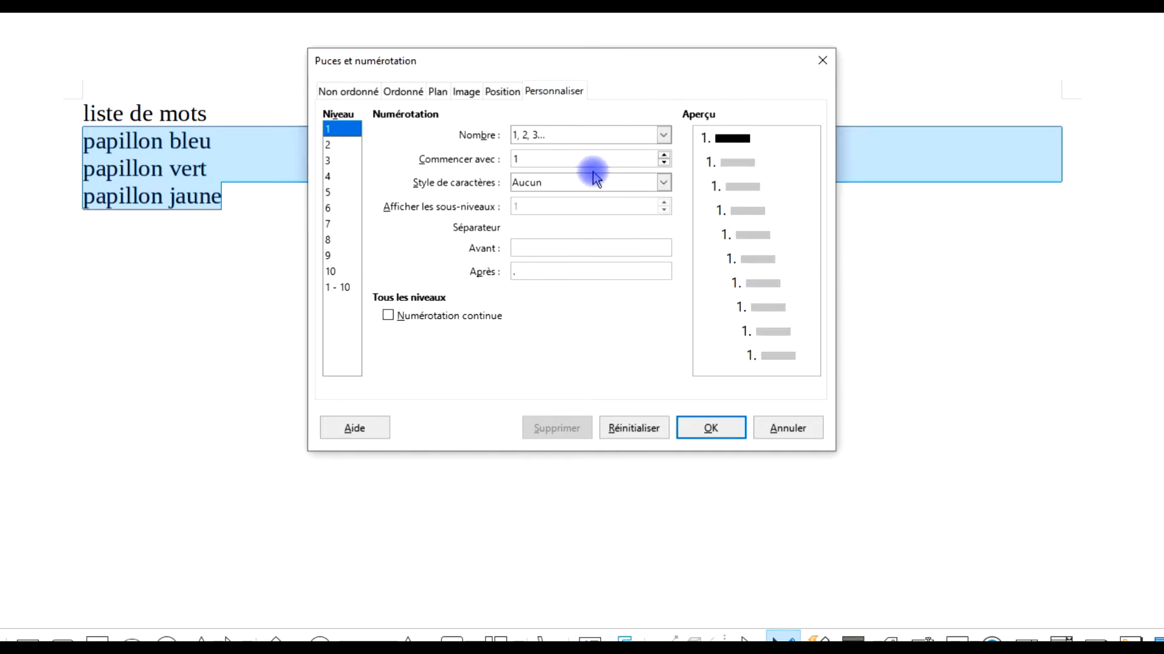
Set the level 1 numbering type to Images and load puce-image-papillon.png from file as the bullet.
left_click(663, 136)
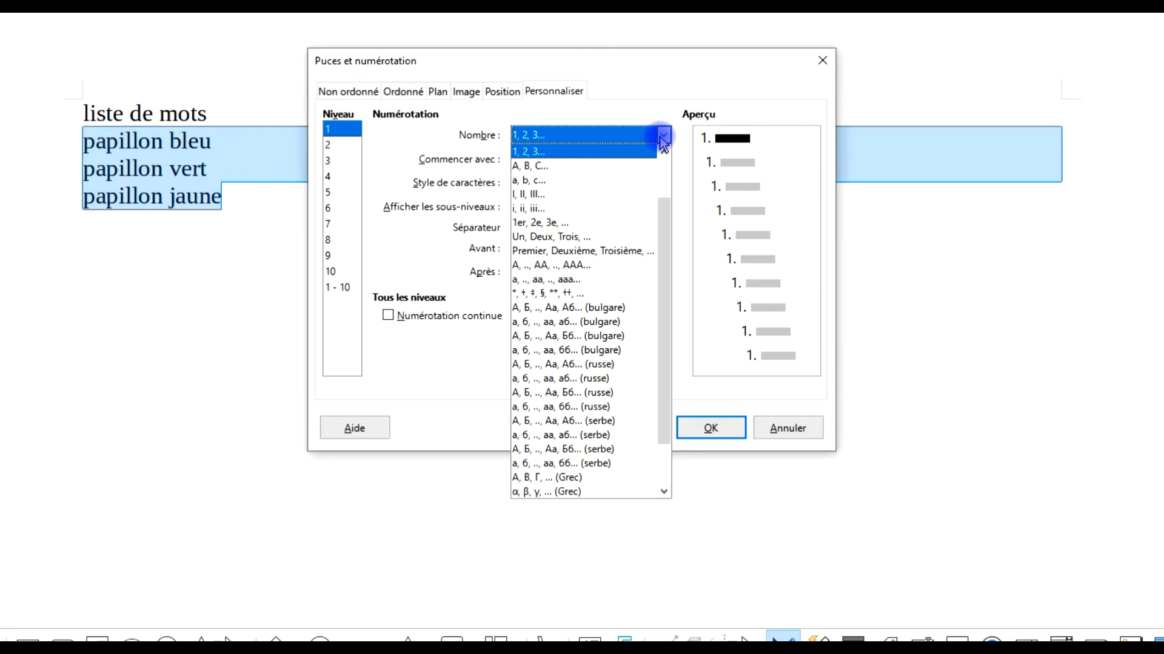
scroll(663, 224, "up", 2)
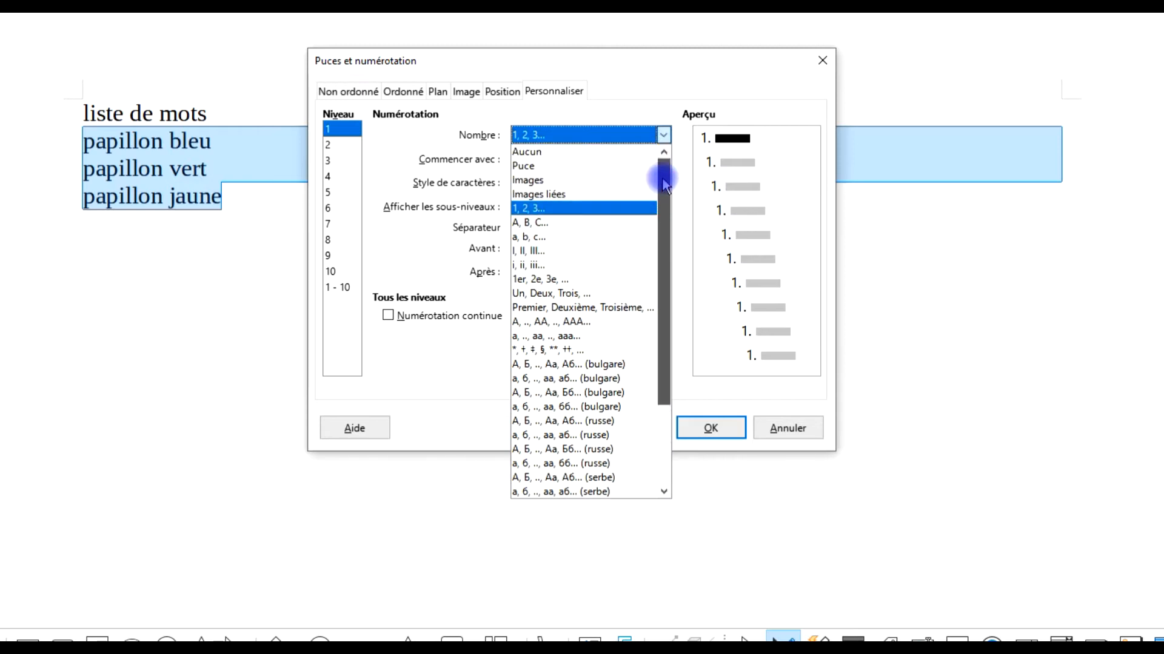
left_click(527, 181)
left_click(603, 163)
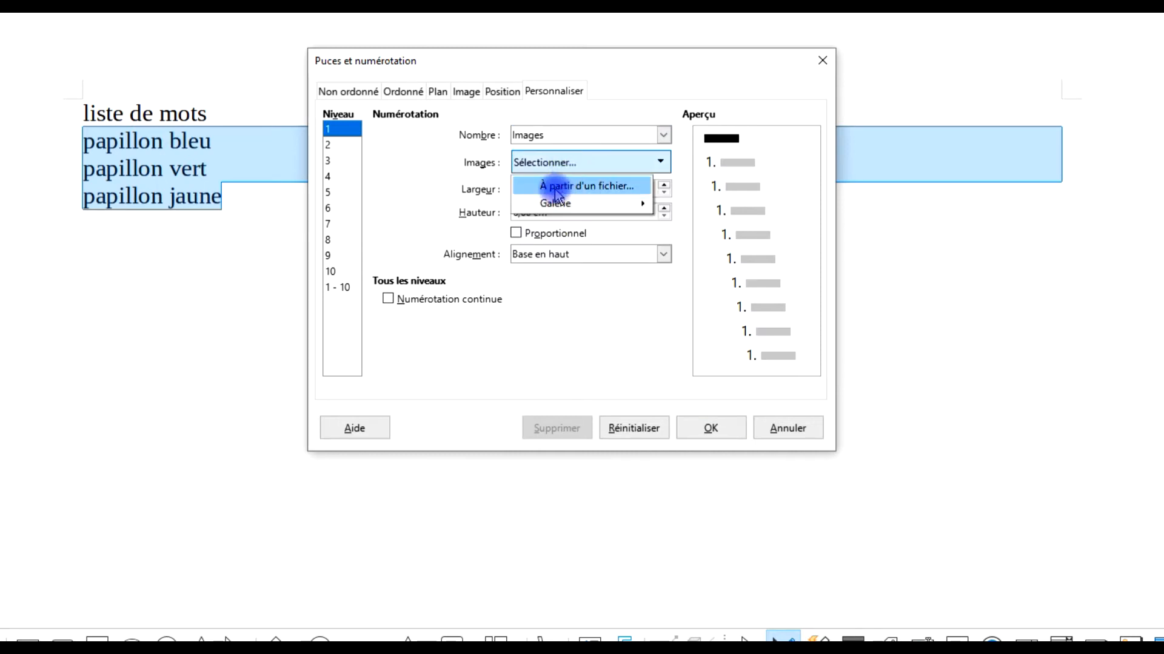
mouse_move(579, 206)
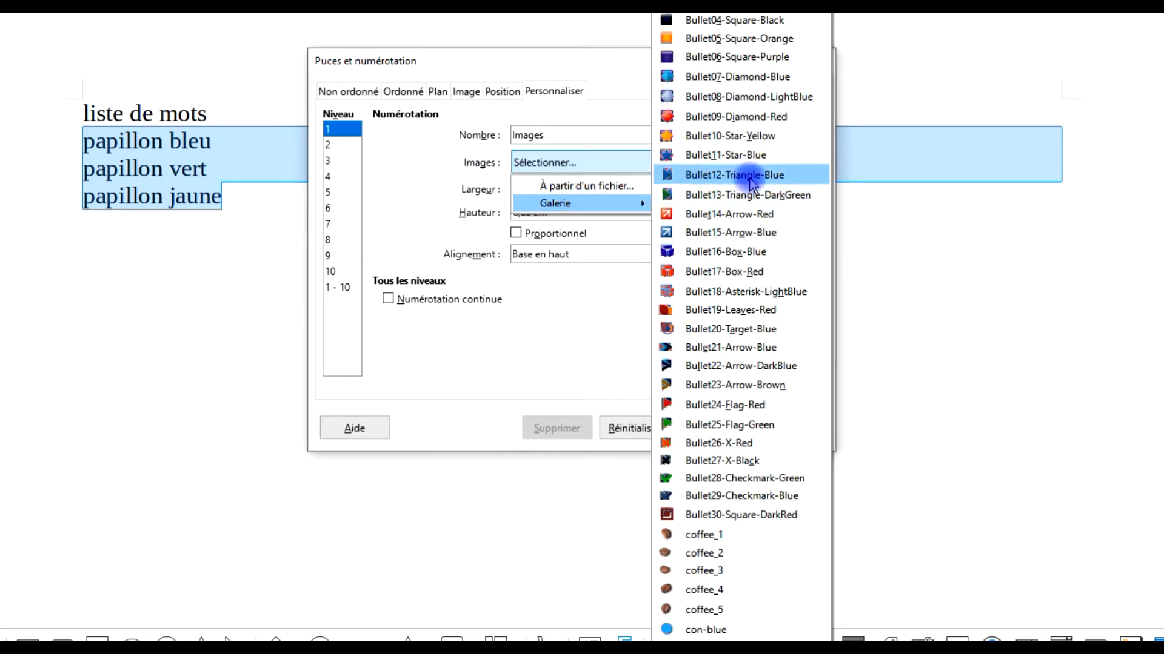
scroll(752, 236, "down", 3)
scroll(741, 300, "up", 3)
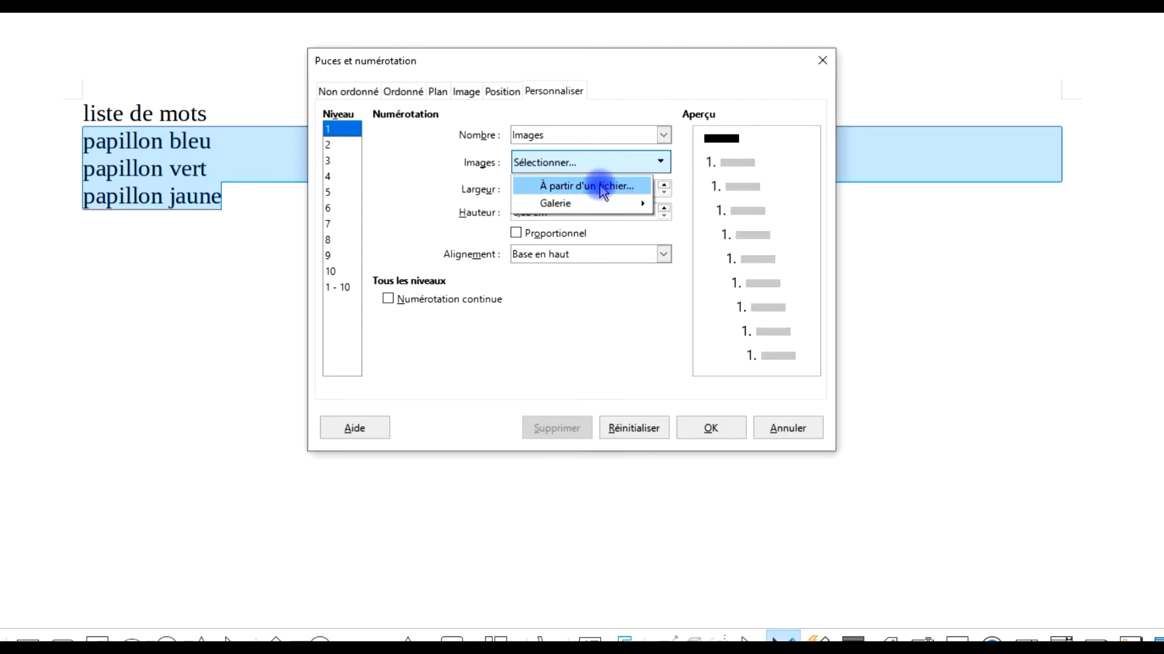
left_click(573, 188)
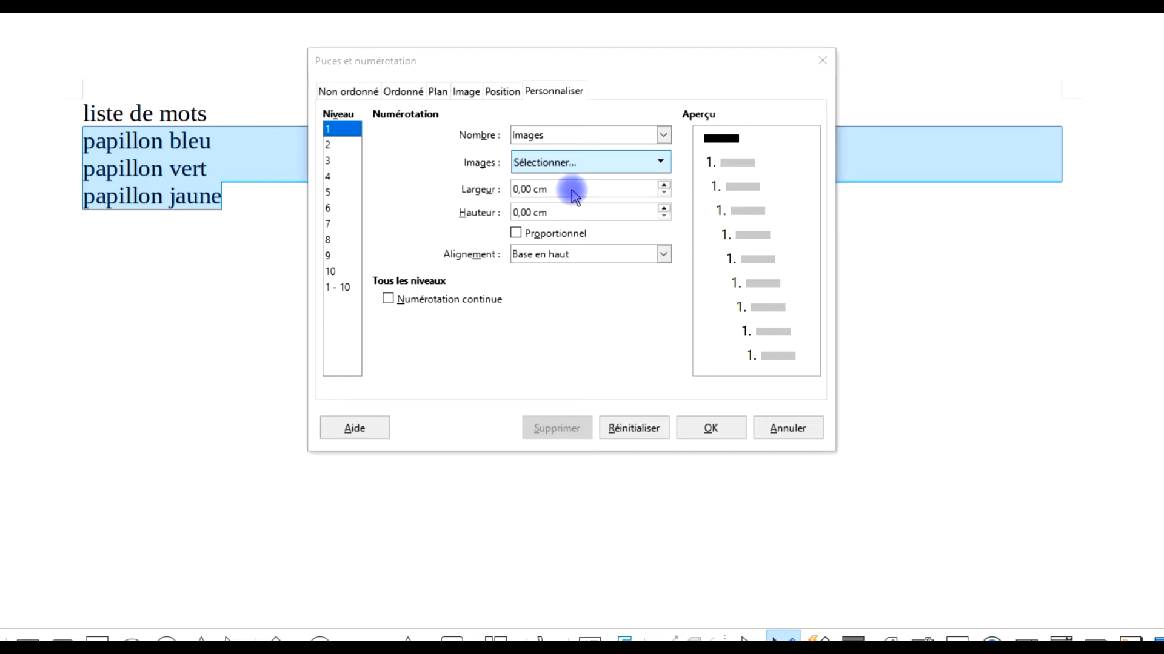
left_click(717, 347)
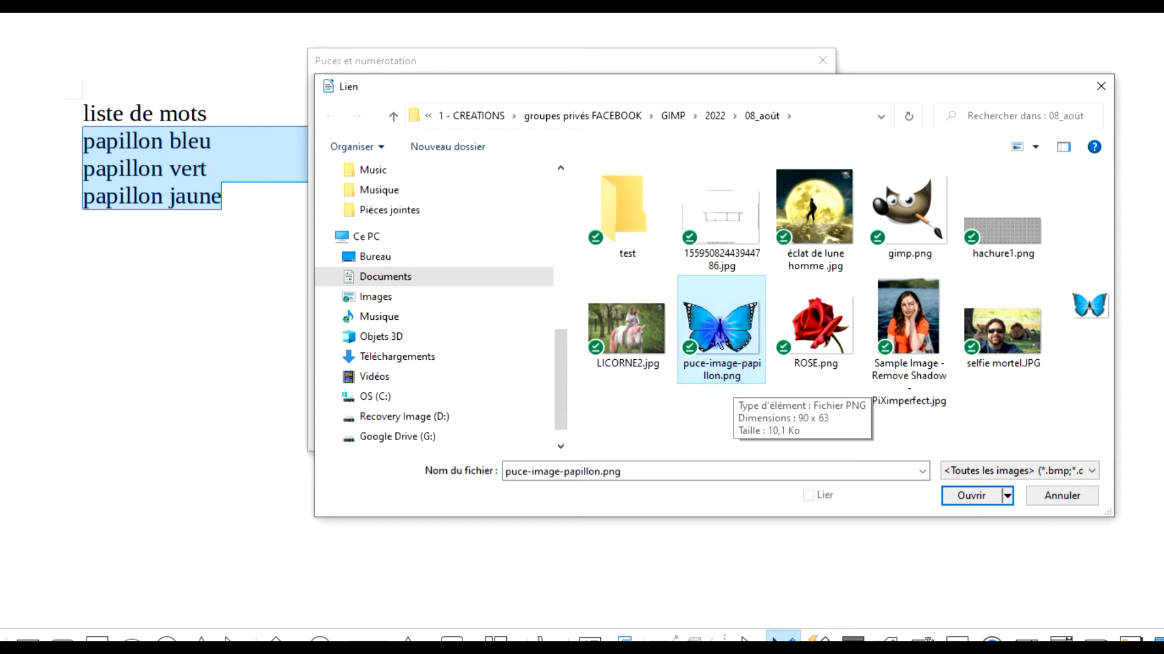
left_click(967, 495)
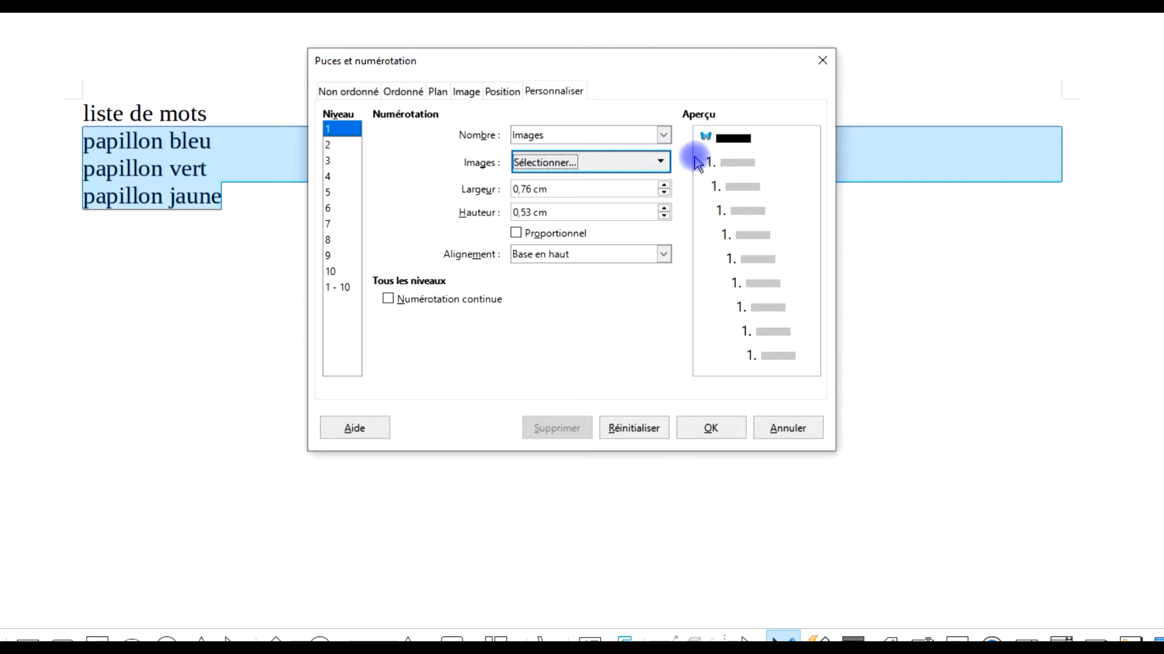
Review the level 1 bullet position settings and apply the butterfly image bullets to the three papillon lines.
left_click(508, 93)
left_click(559, 135)
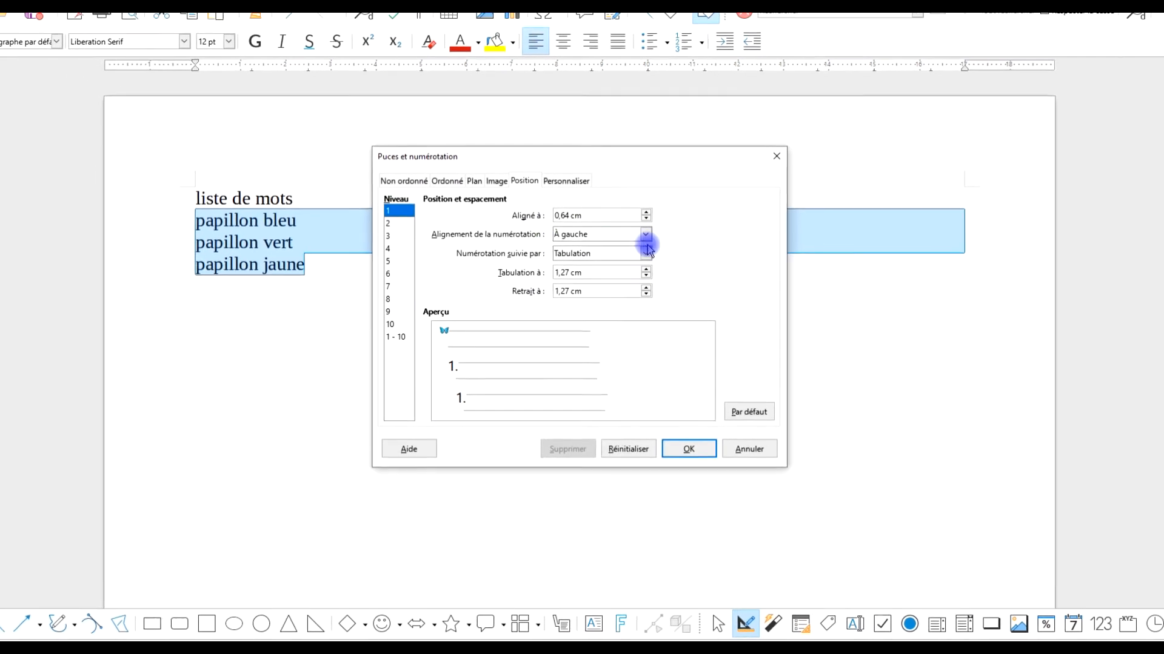
left_click(703, 458)
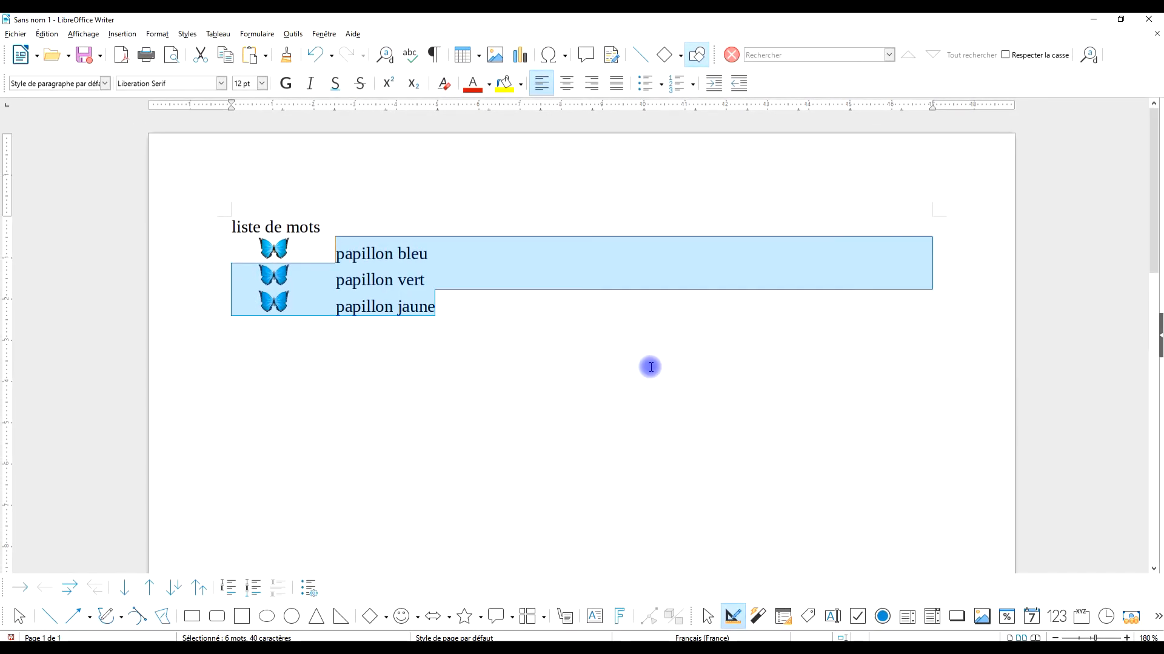
left_click(507, 317)
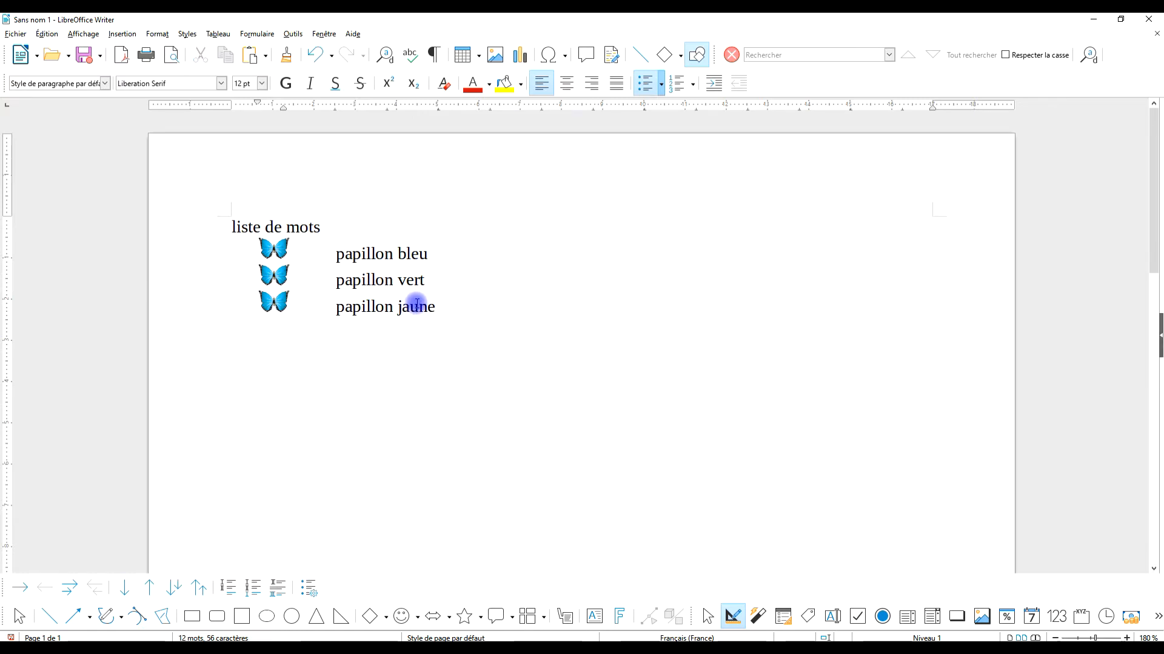
Set the numbering of the three bulleted lines to be followed by a space (Espace) and apply it.
left_click_drag(446, 311, 219, 243)
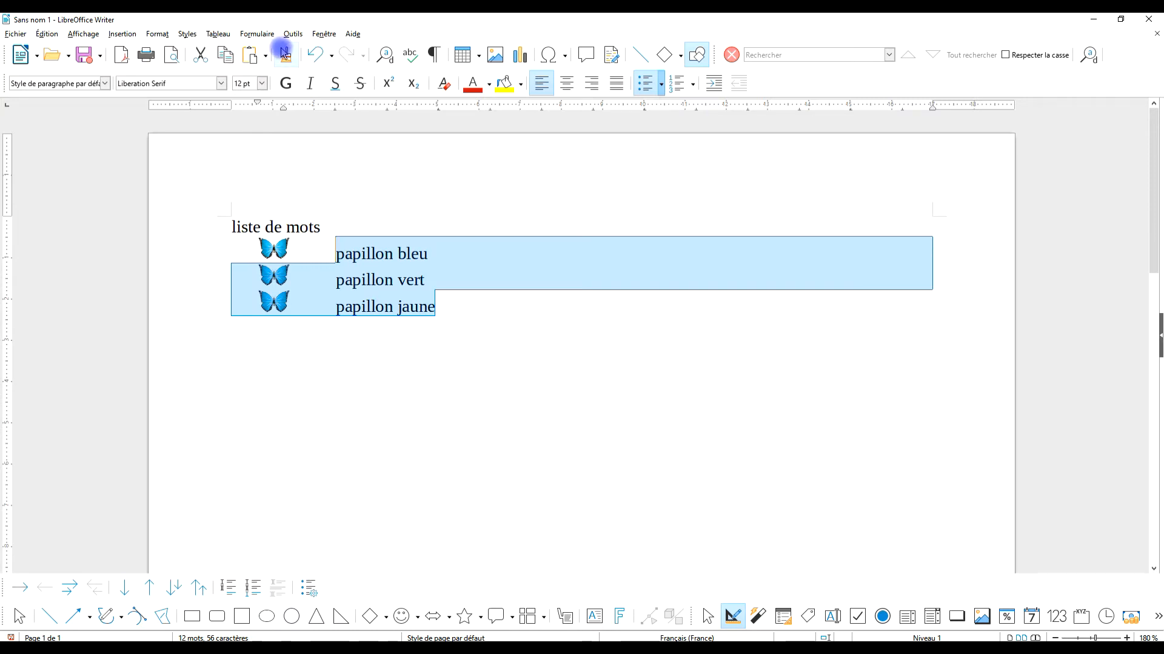
left_click(157, 34)
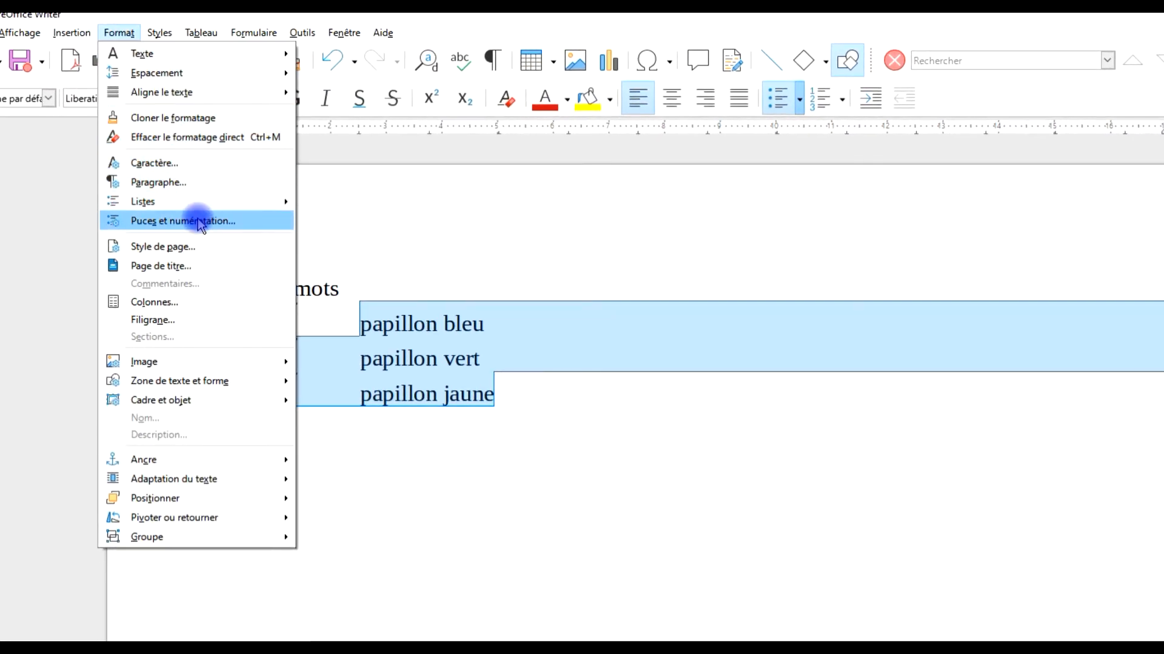
left_click(260, 223)
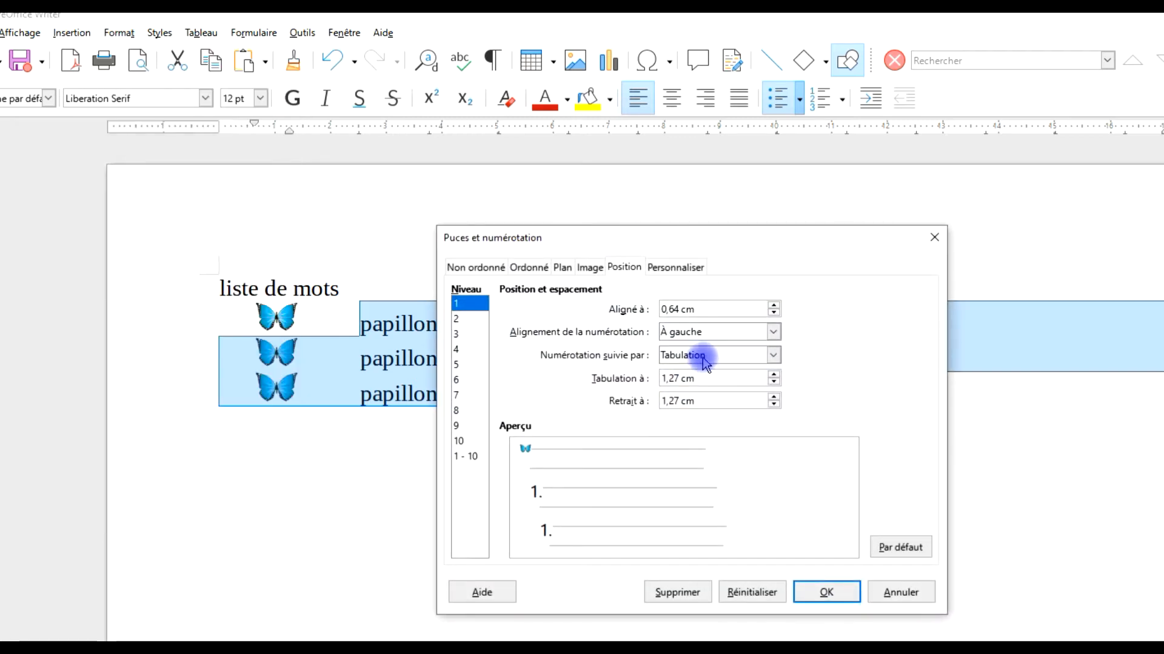
left_click(704, 363)
left_click(697, 385)
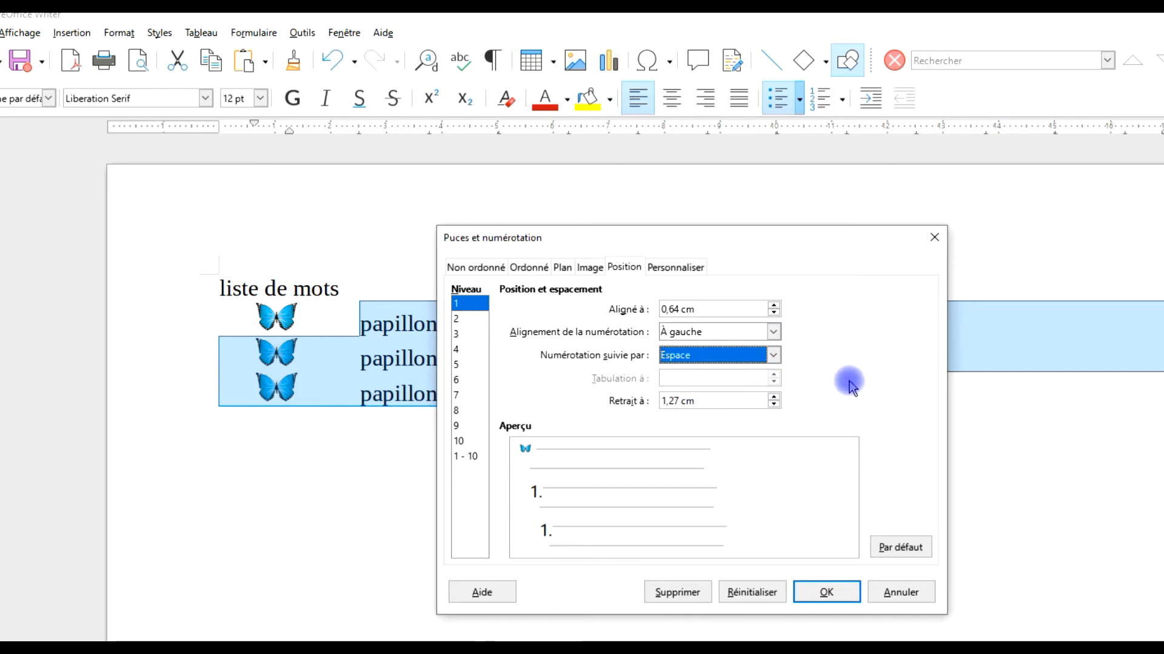
left_click(826, 592)
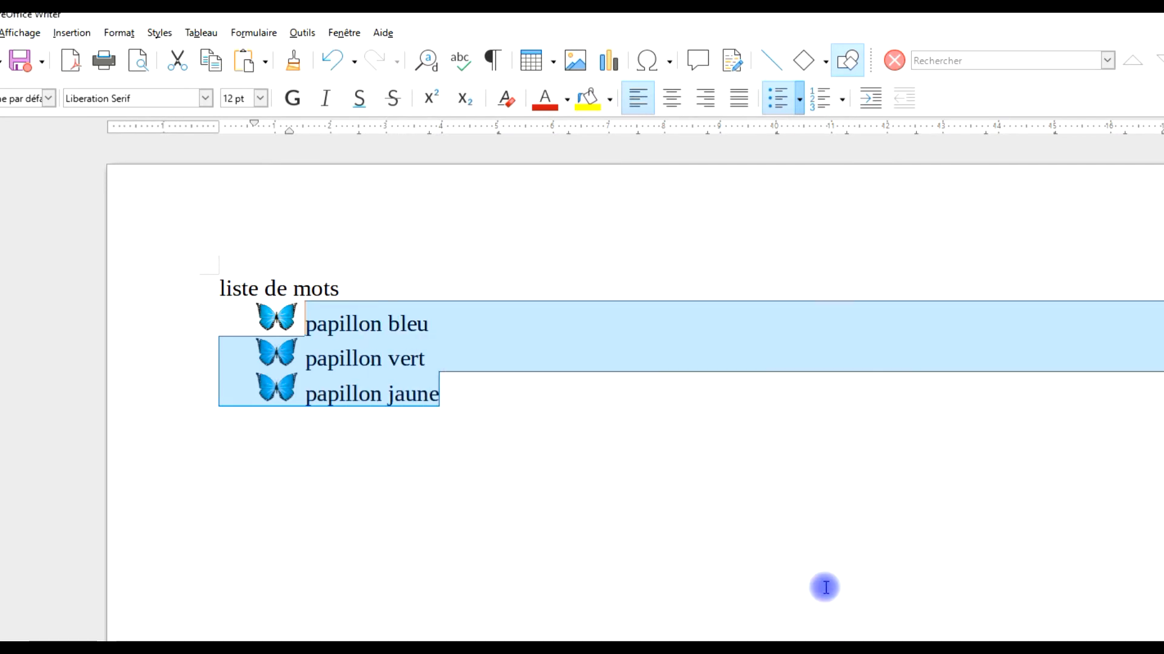
Try an unbulleted line with an indent of about 1.6 cm beneath "papillon bleu" and remove that line again.
left_click(449, 397)
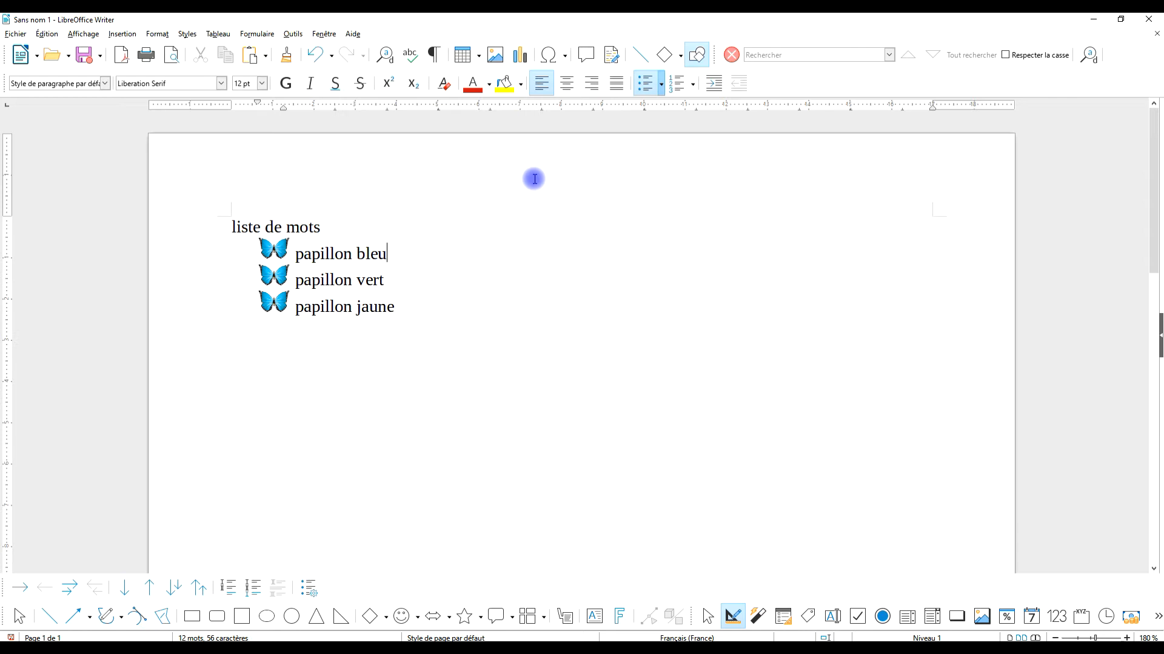
key("Return")
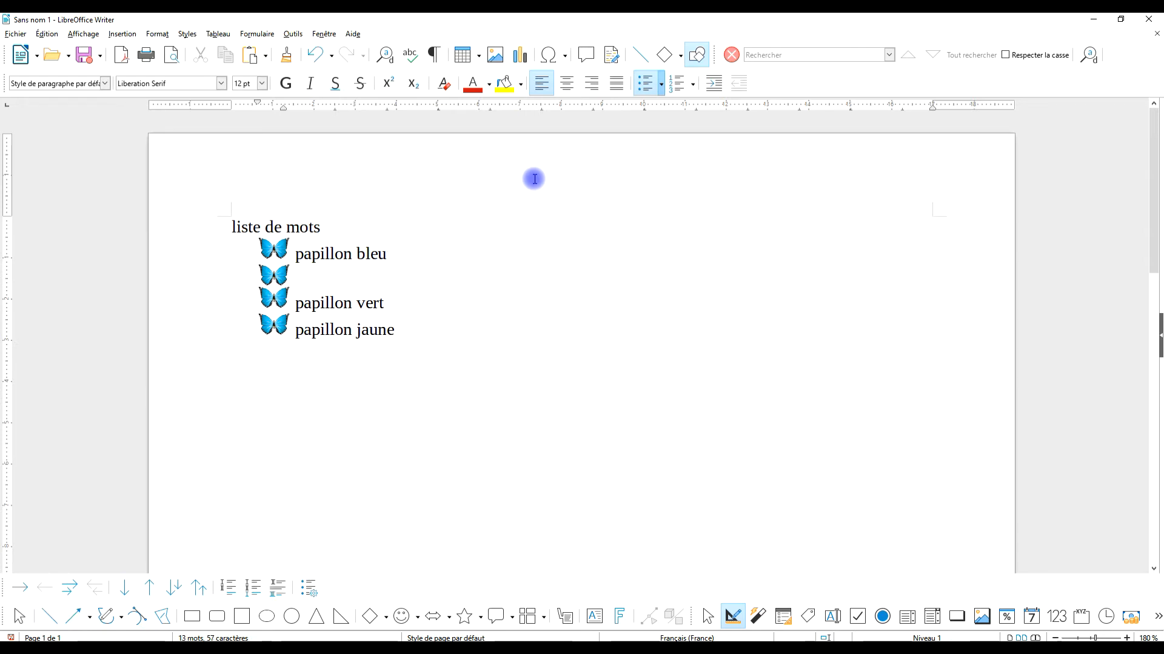
key("BackSpace")
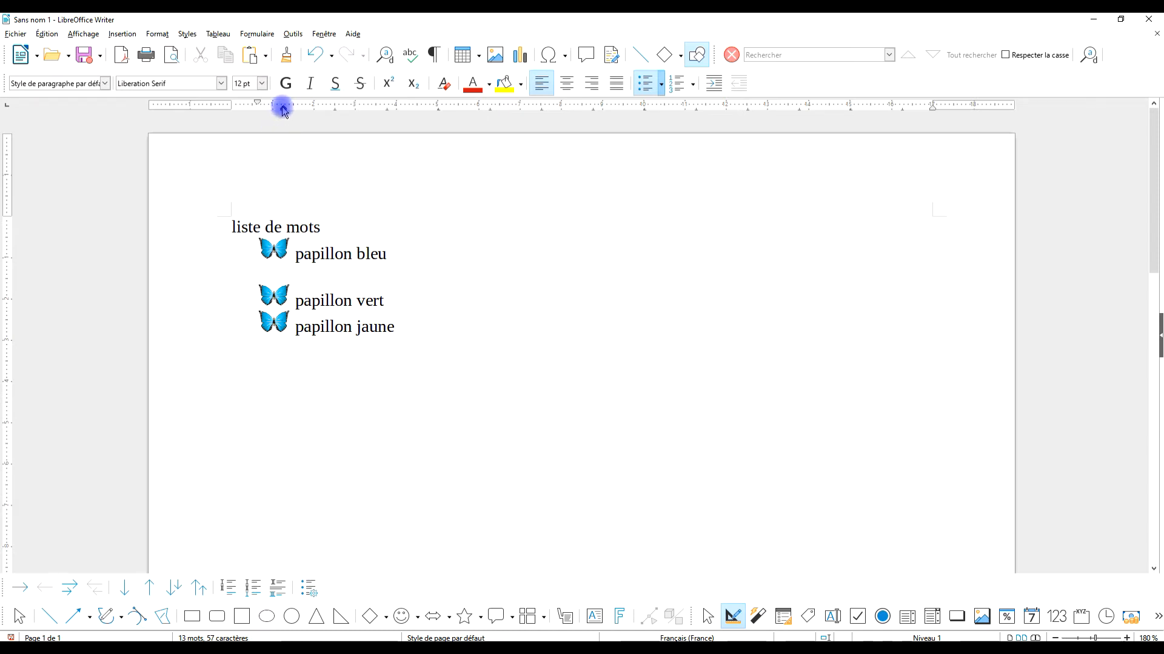
left_click_drag(283, 108, 297, 109)
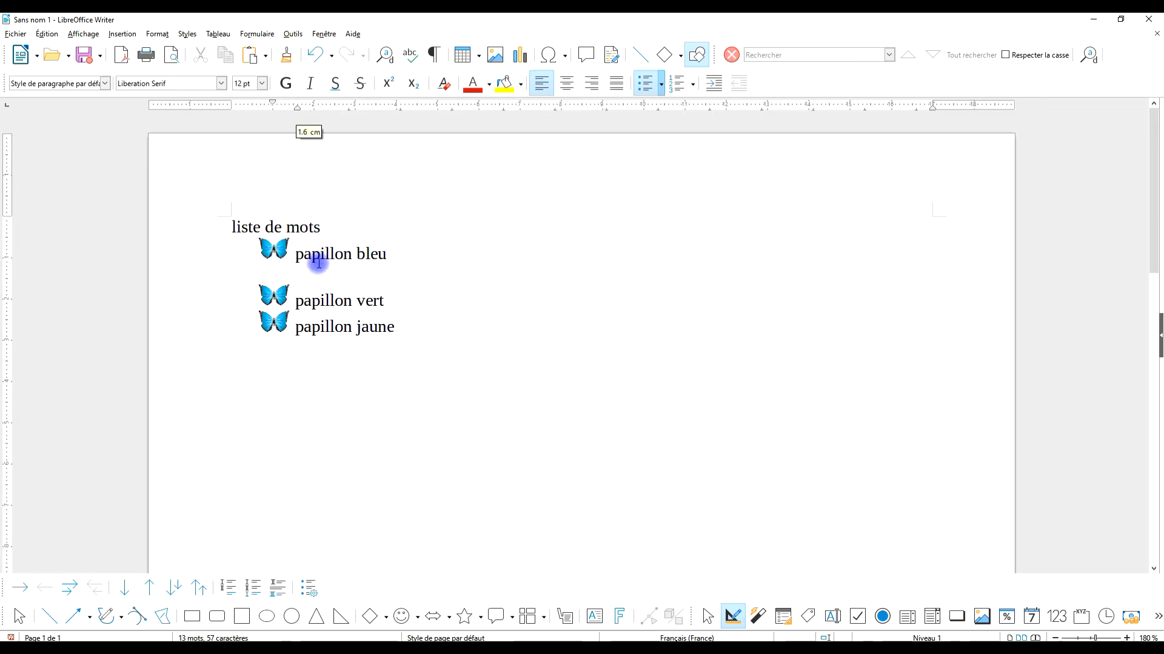
left_click(410, 255)
key("Delete")
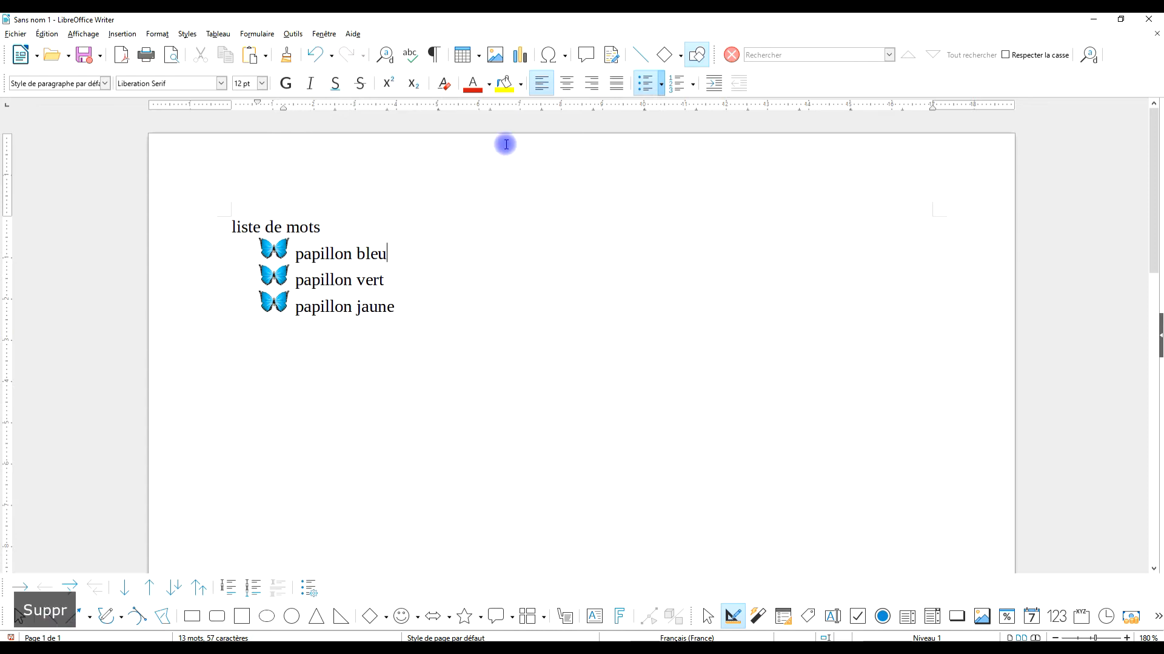
Set the level 1 indent (Retrait à) of the three papillon lines to 1,59 cm and apply it.
left_click_drag(394, 307, 276, 252)
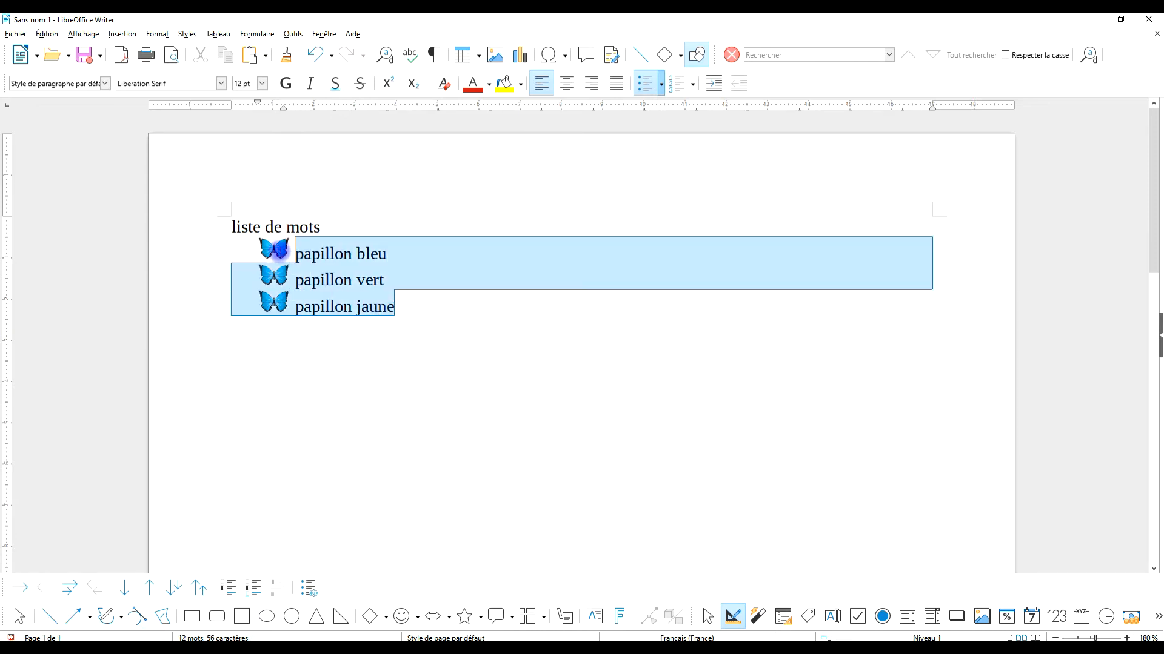
left_click(156, 34)
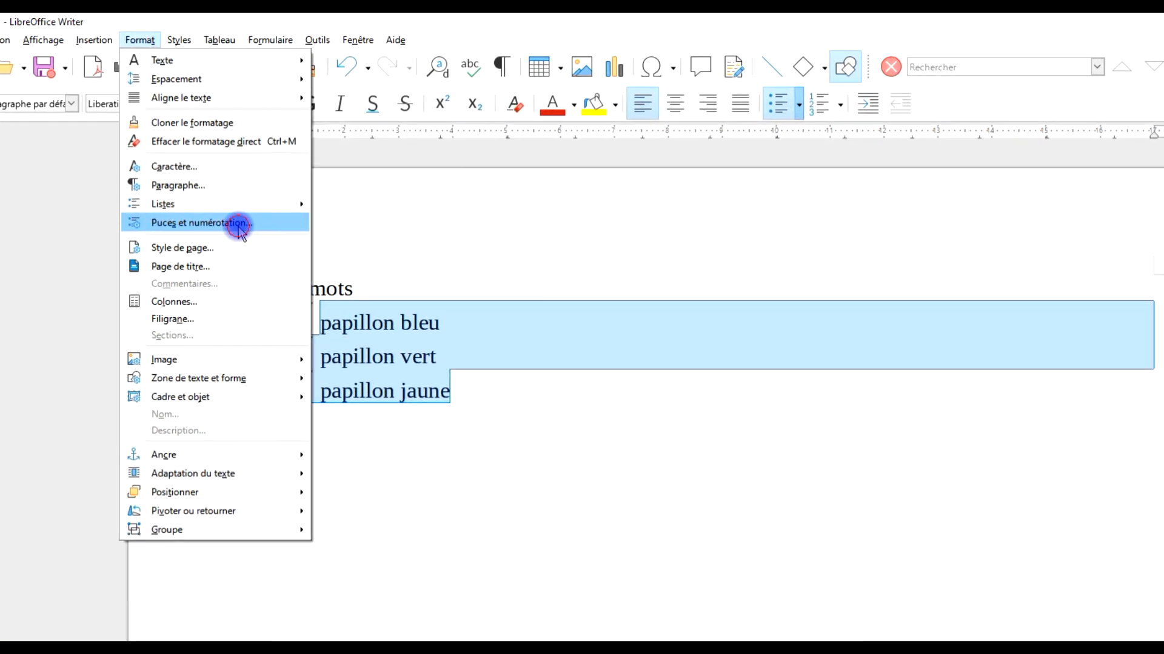
left_click(239, 223)
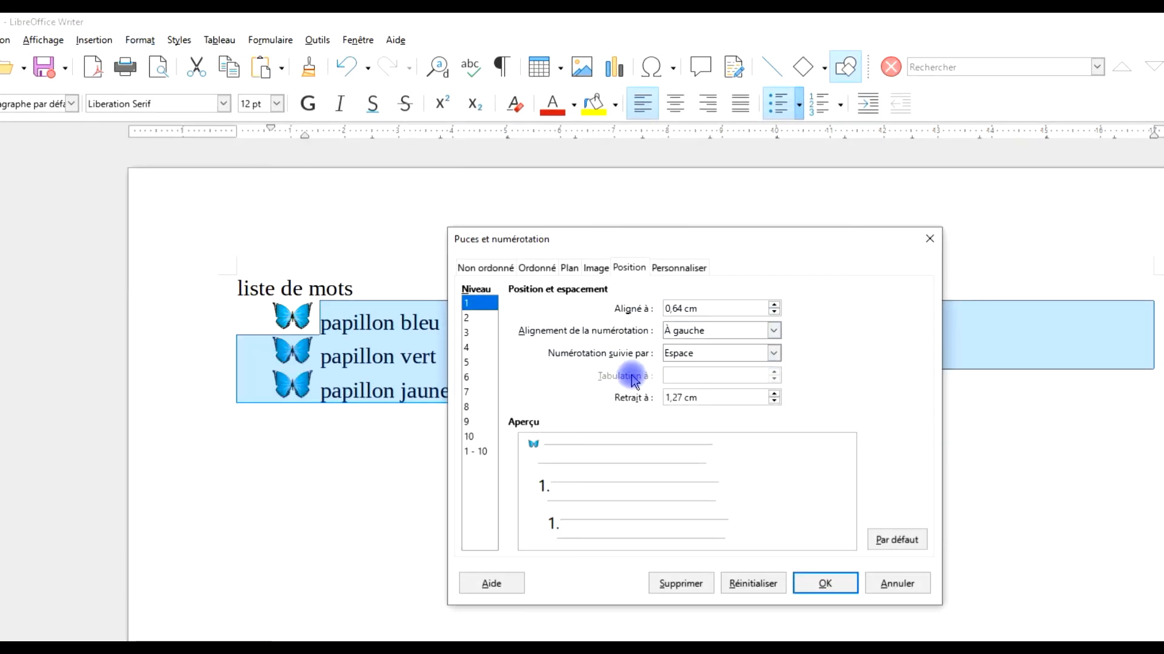
triple_click(703, 396)
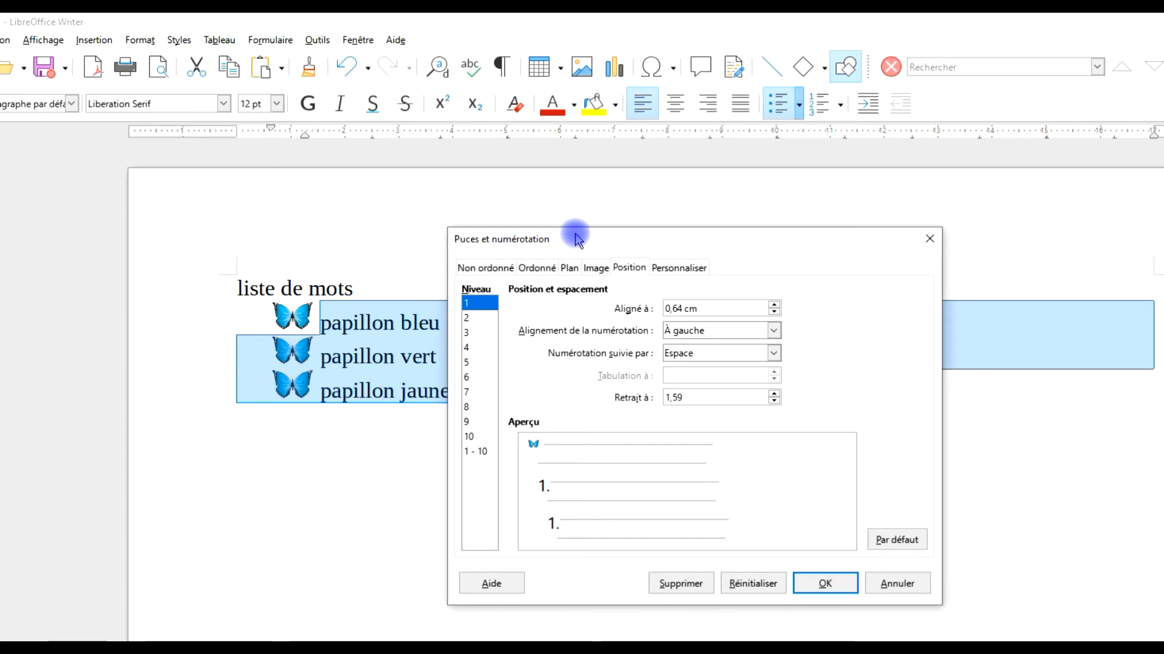
type("1,59")
left_click(825, 585)
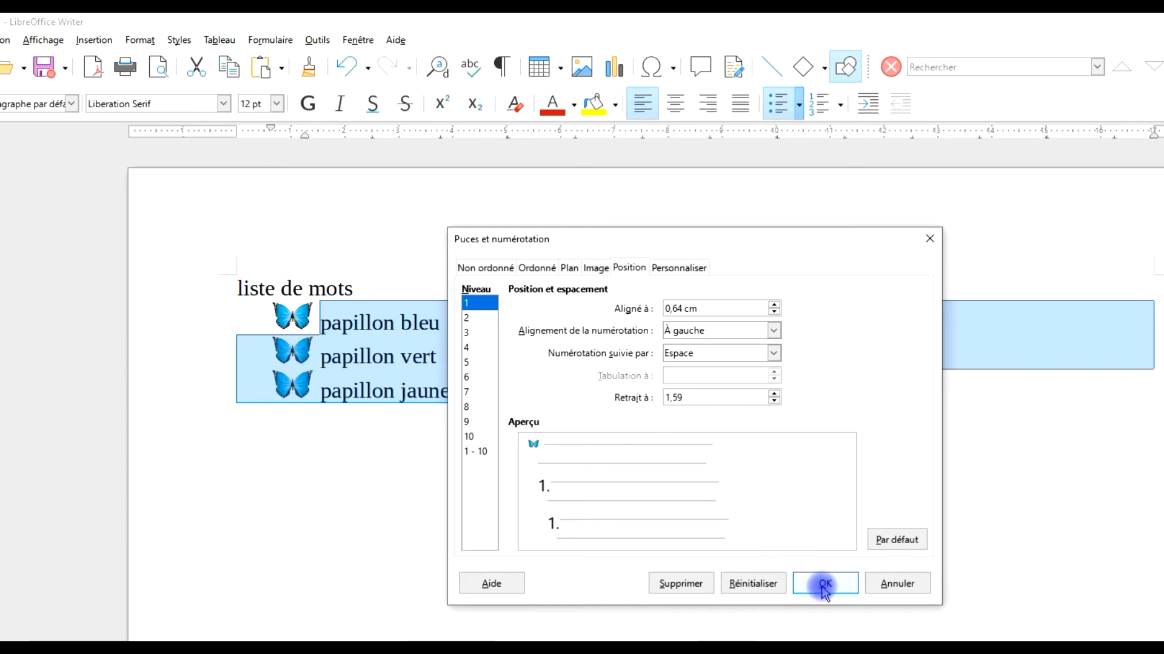
Add an unbulleted line reading "description" beneath "papillon bleu".
left_click(478, 317)
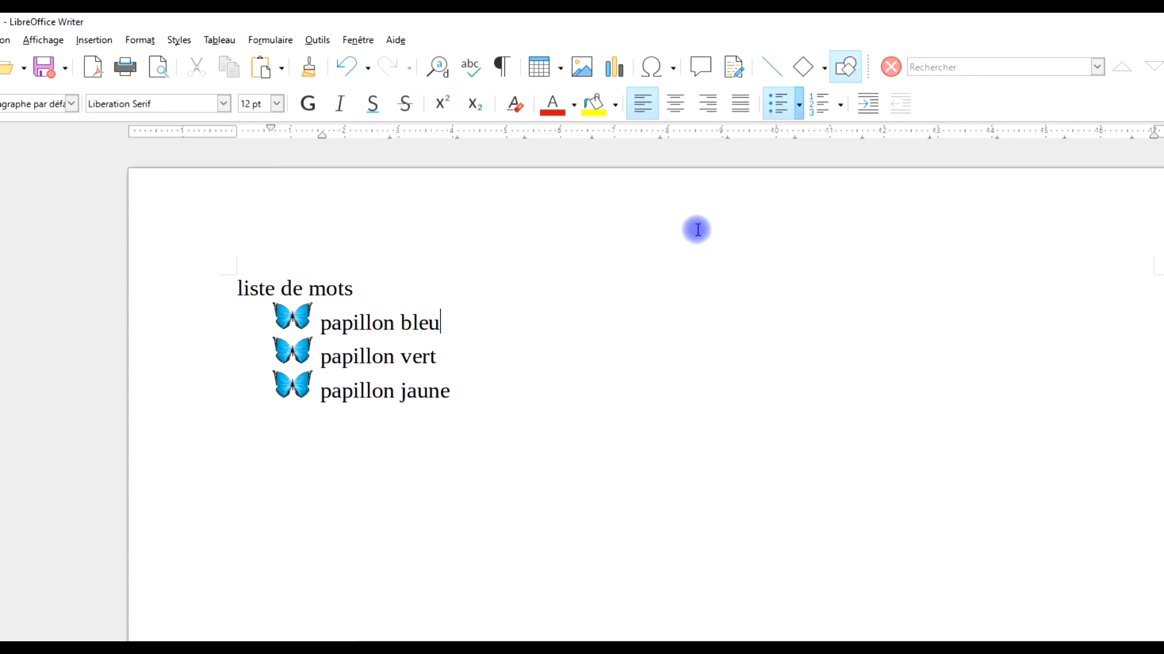
key("Return")
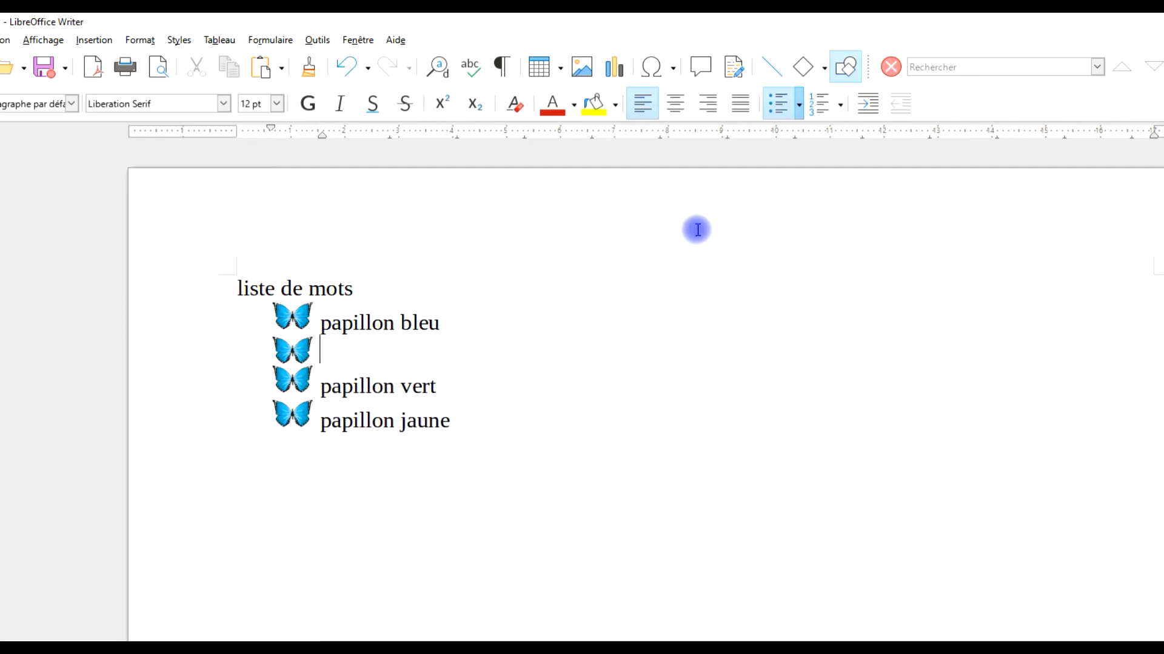
key("BackSpace")
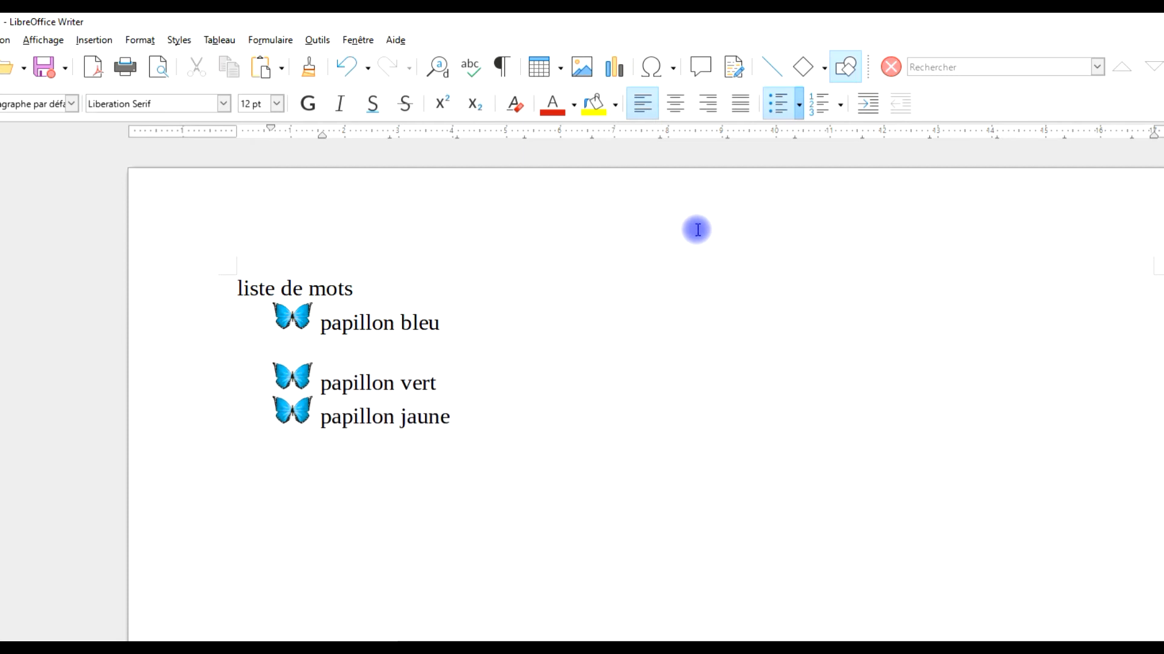
type("description")
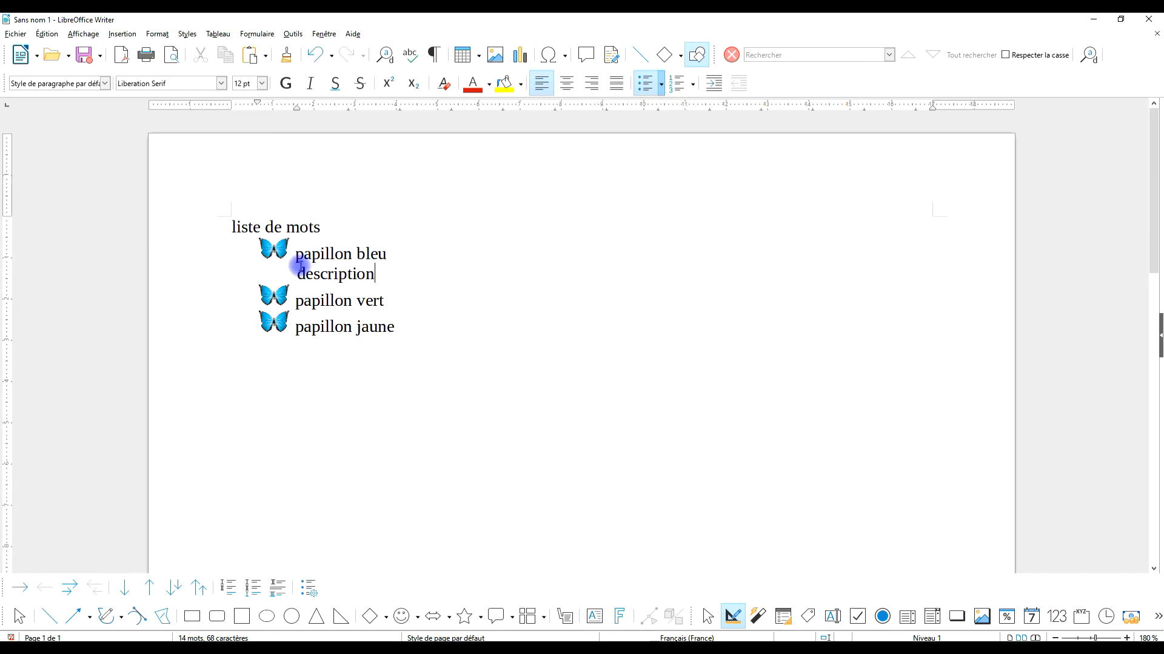
Set the level 1 indent (Retrait à) of the whole list to 1,57 cm and remove the bullet from the "description" line.
left_click_drag(394, 328, 220, 242)
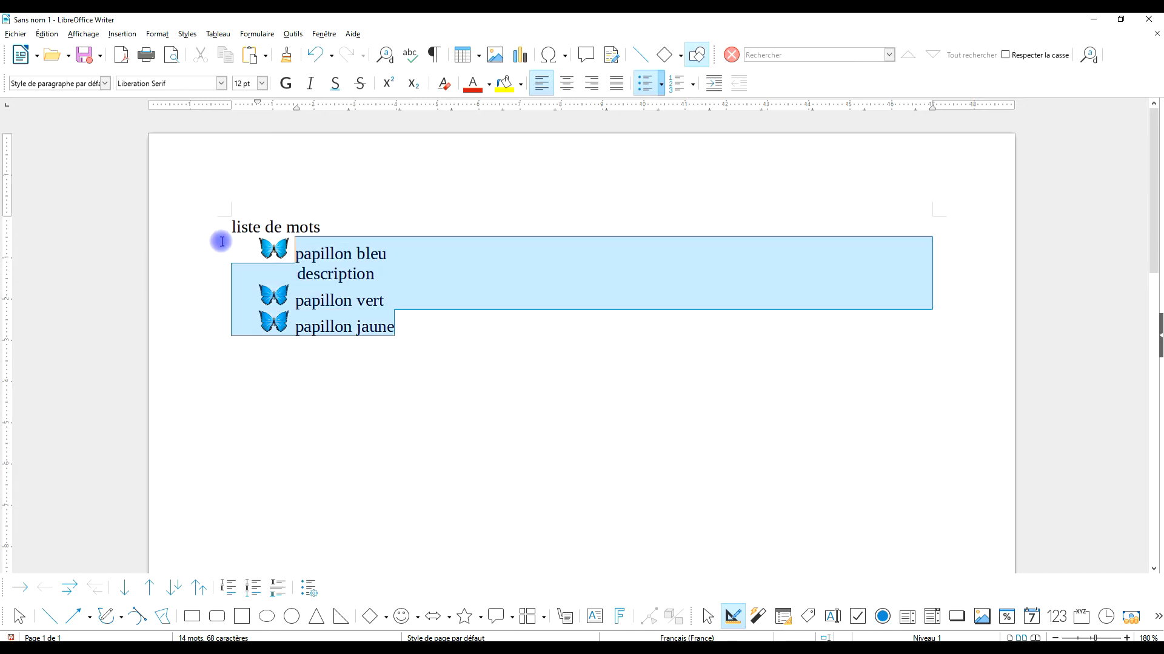
right_click(309, 252)
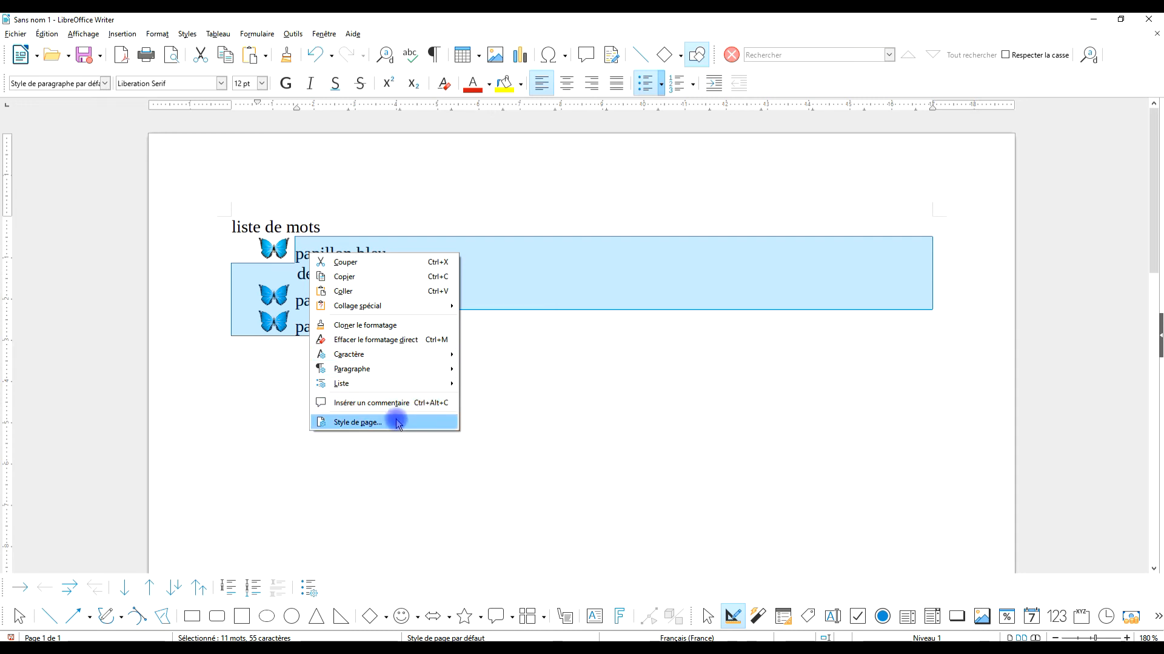
mouse_move(412, 362)
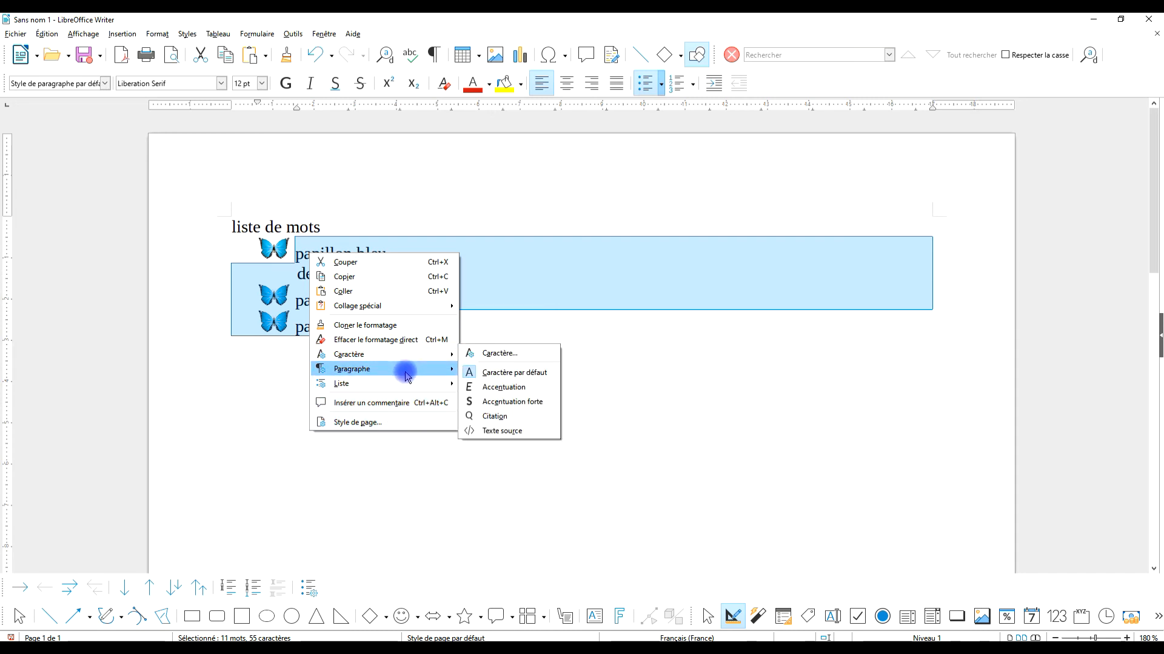
mouse_move(395, 386)
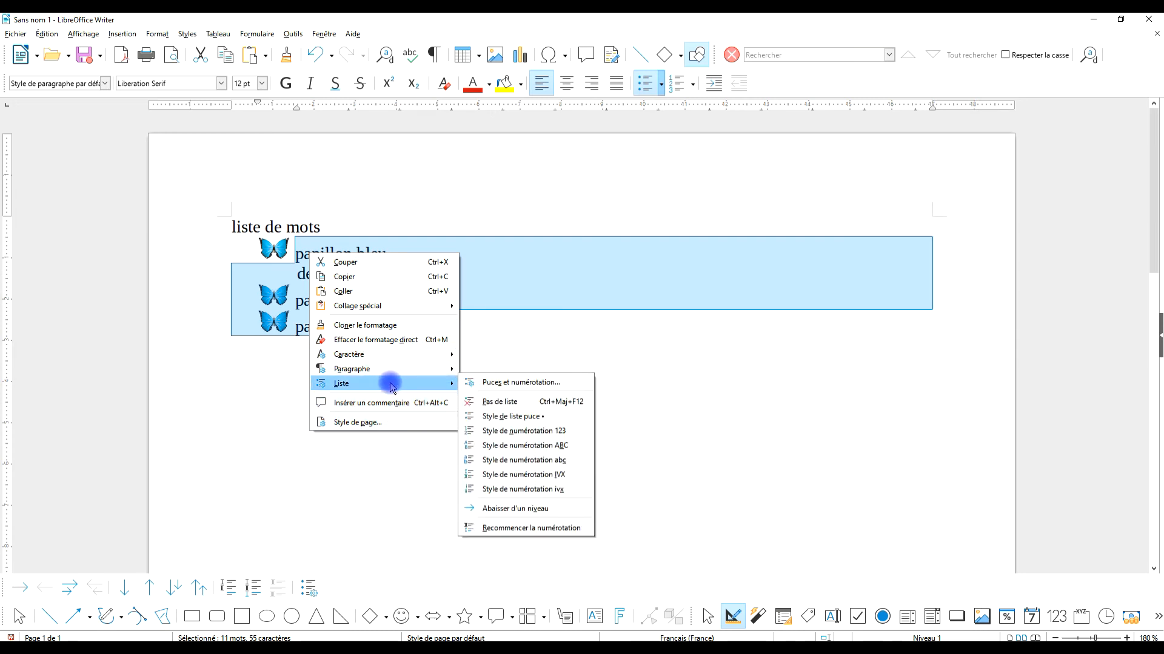
left_click(515, 383)
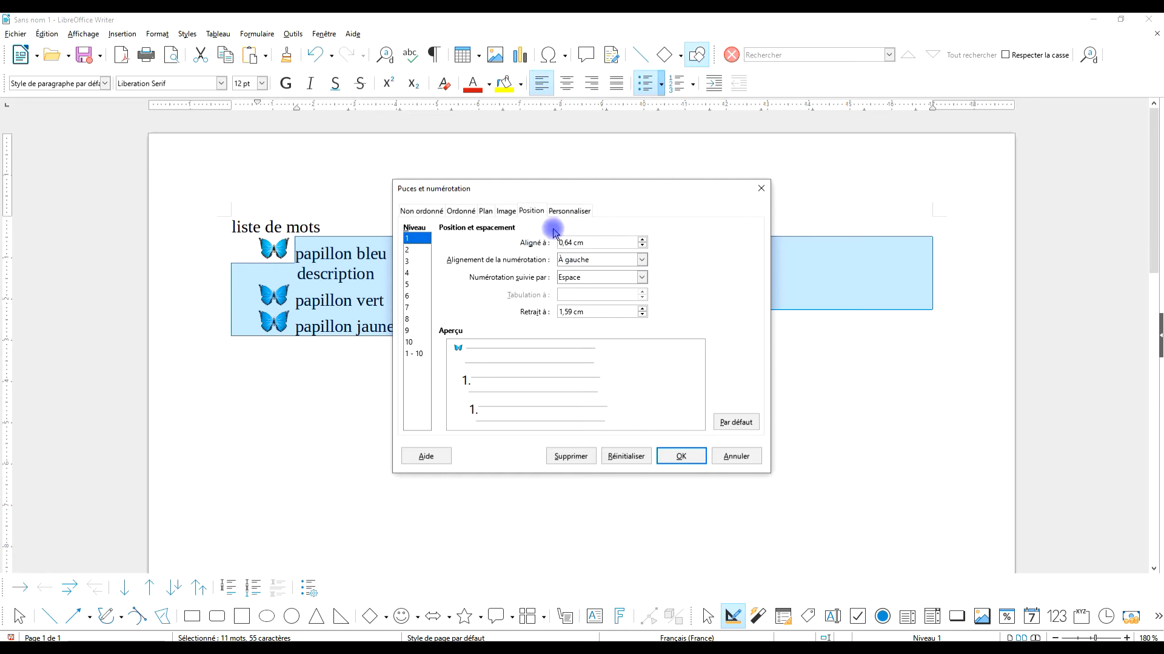
triple_click(594, 311)
type("1,57")
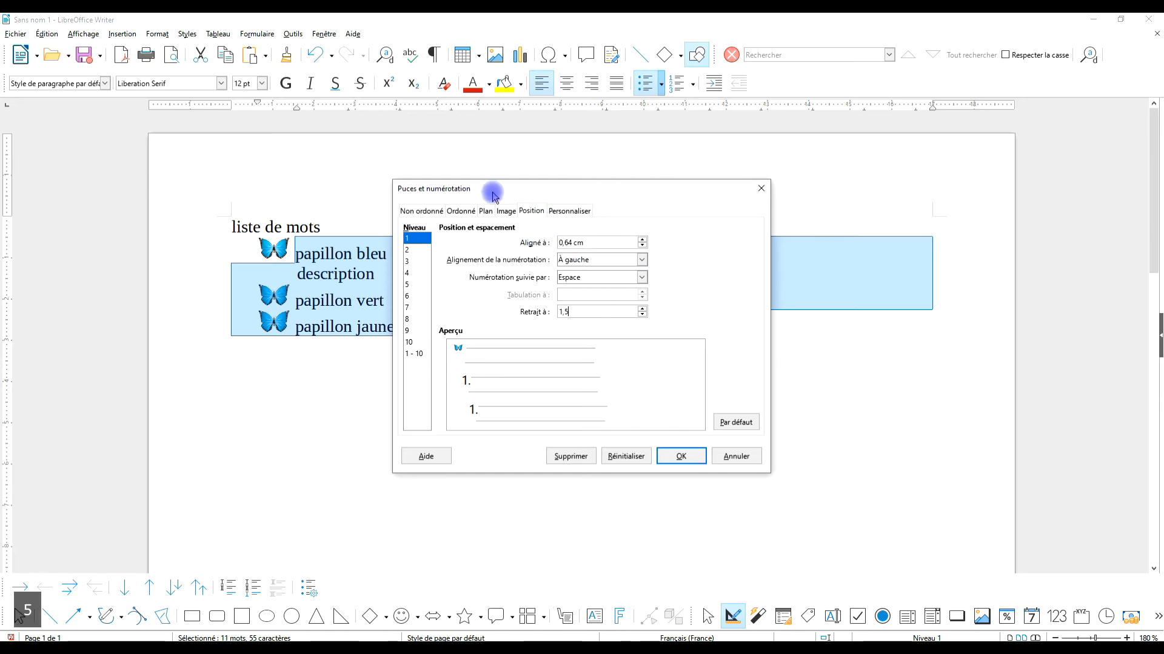
left_click(673, 455)
left_click(297, 278)
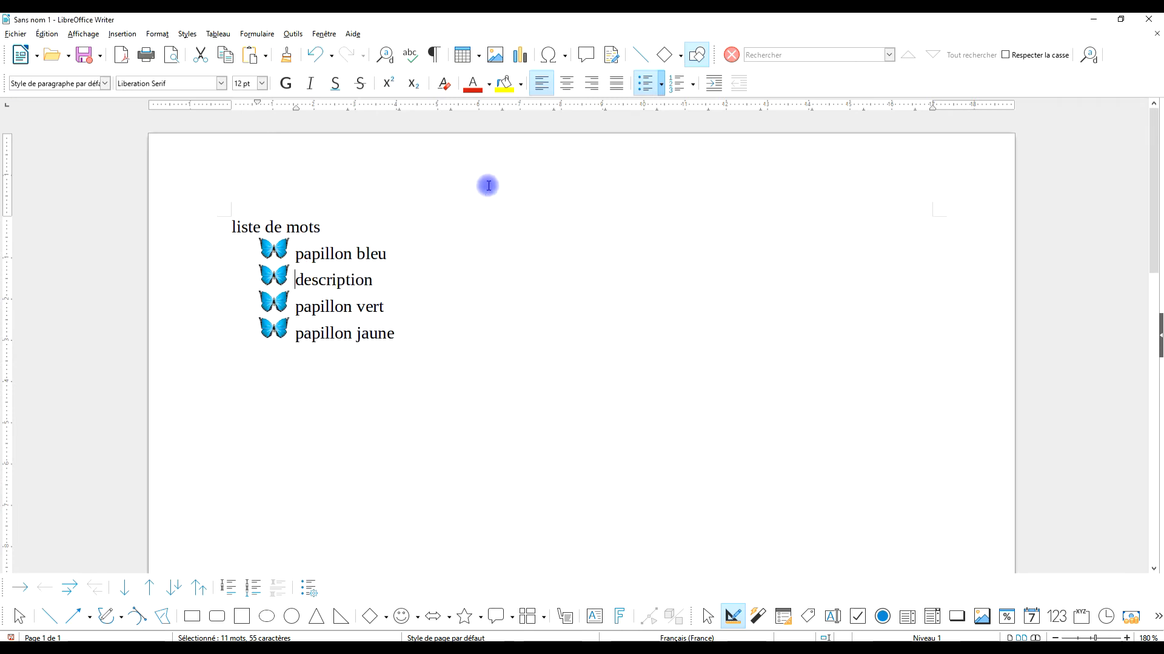
key("BackSpace")
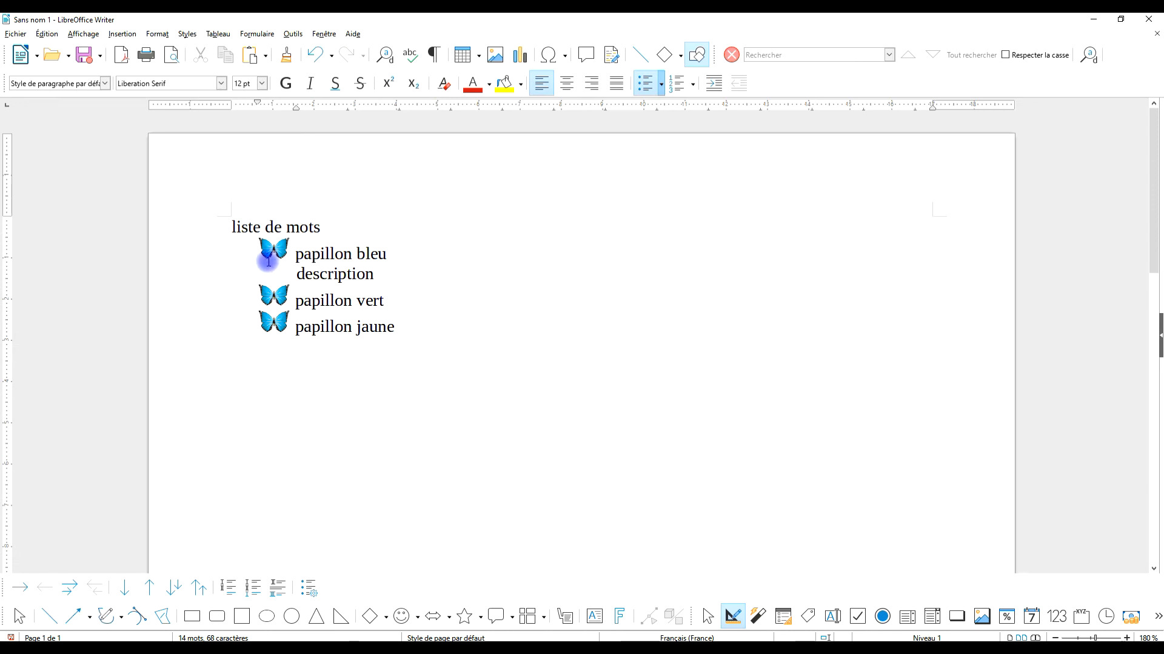
Set the alignment of the level 1 butterfly image bullets to Bas de la ligne and apply it to the list.
left_click_drag(408, 325, 348, 247)
right_click(325, 248)
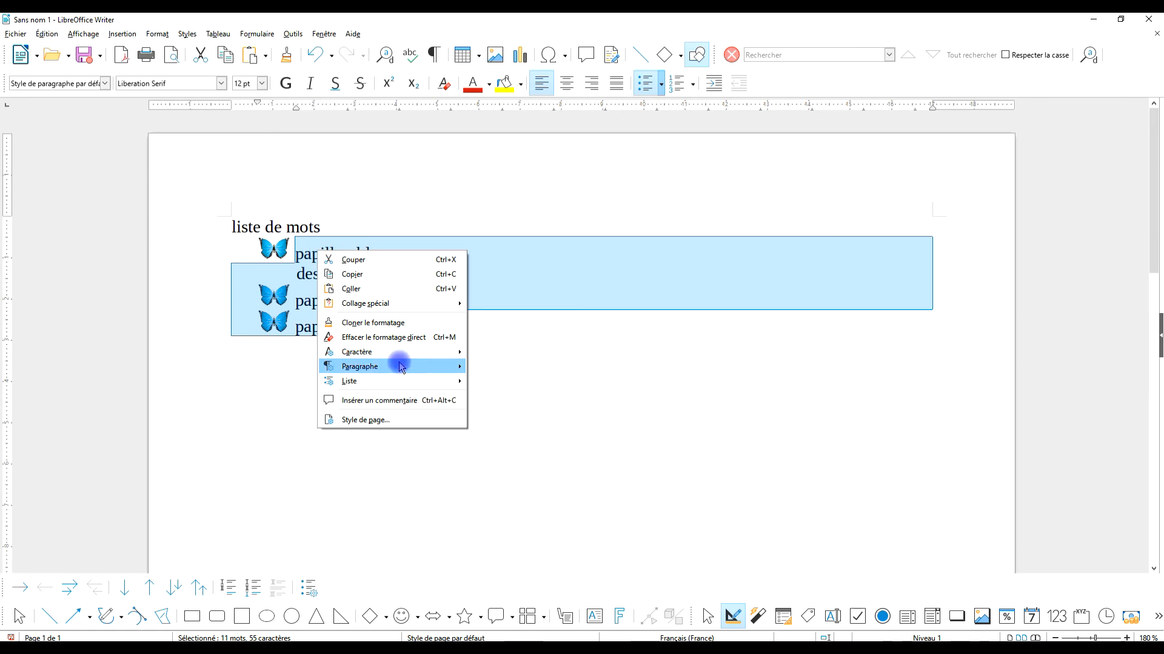
mouse_move(404, 358)
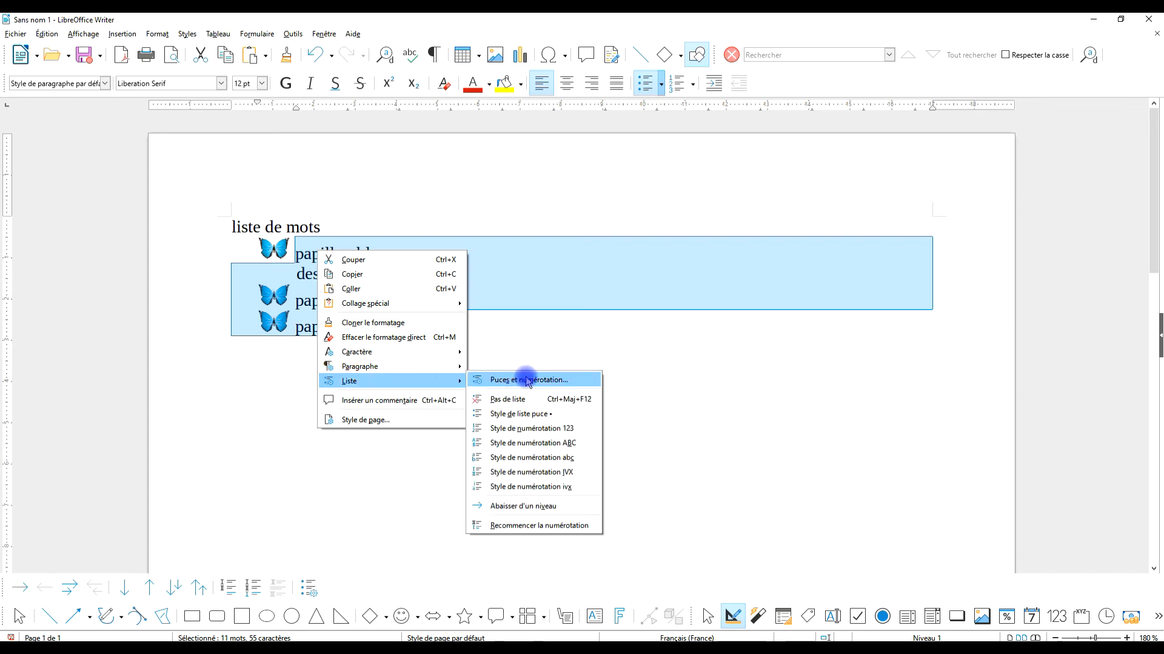
left_click(526, 380)
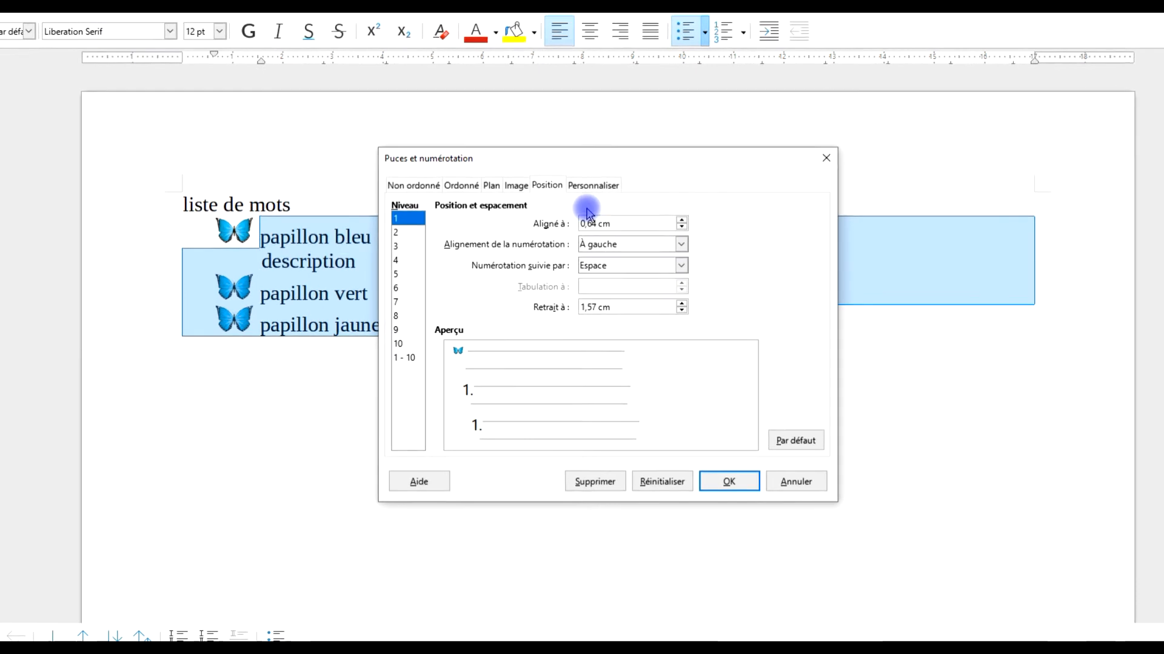
left_click(593, 185)
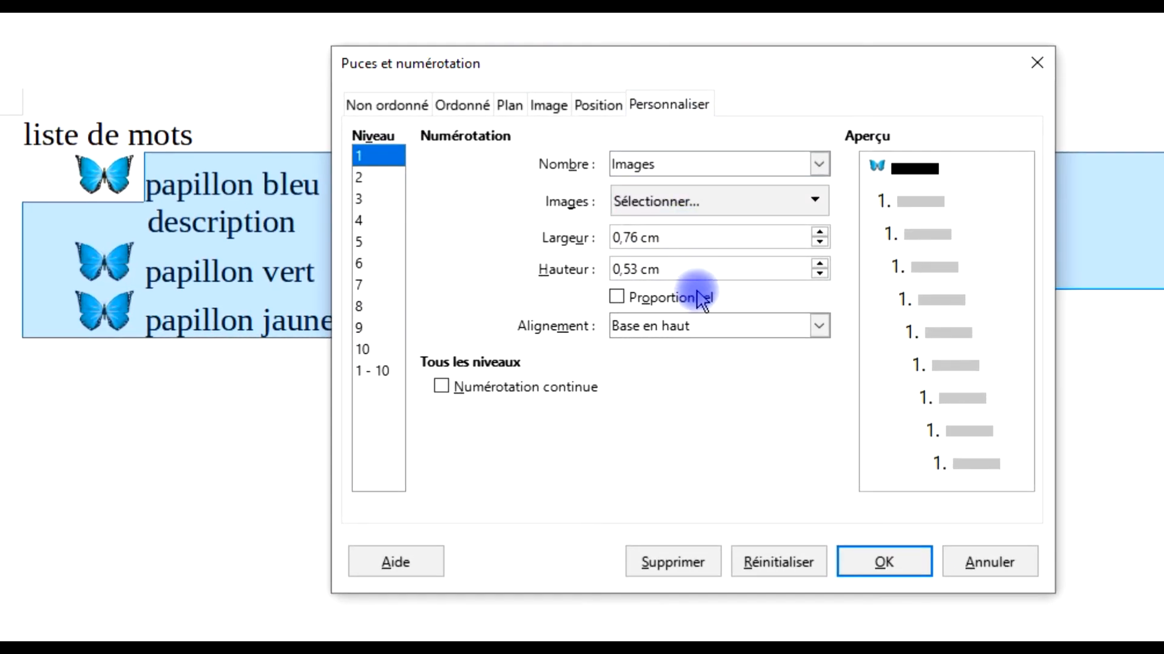
left_click(661, 331)
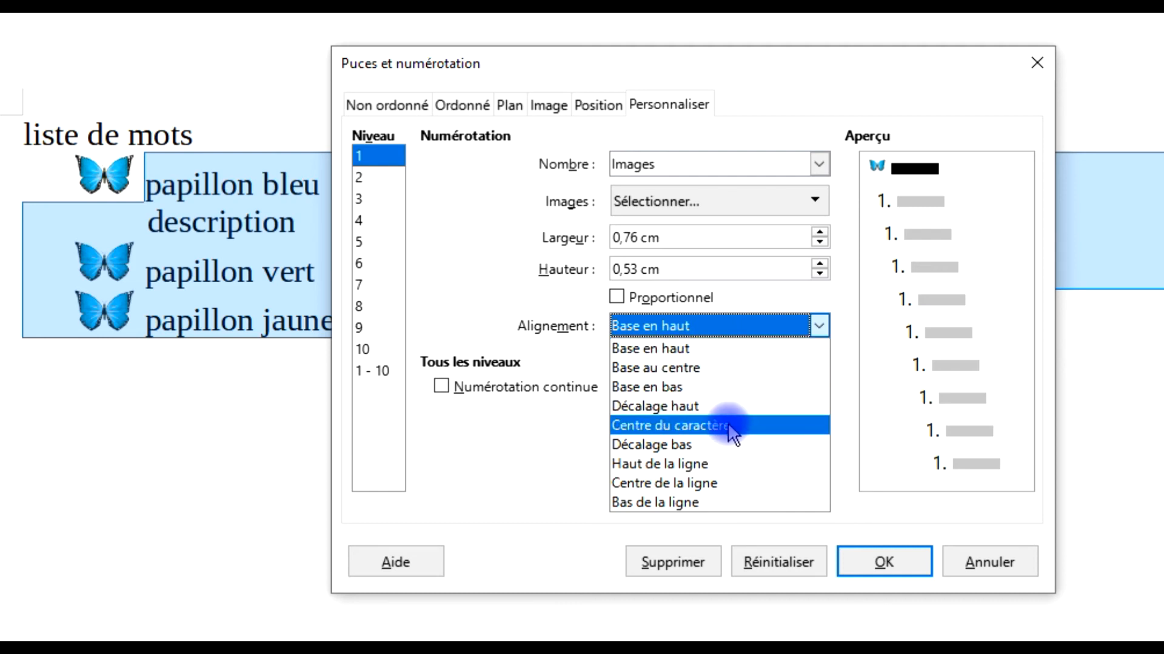
left_click(680, 427)
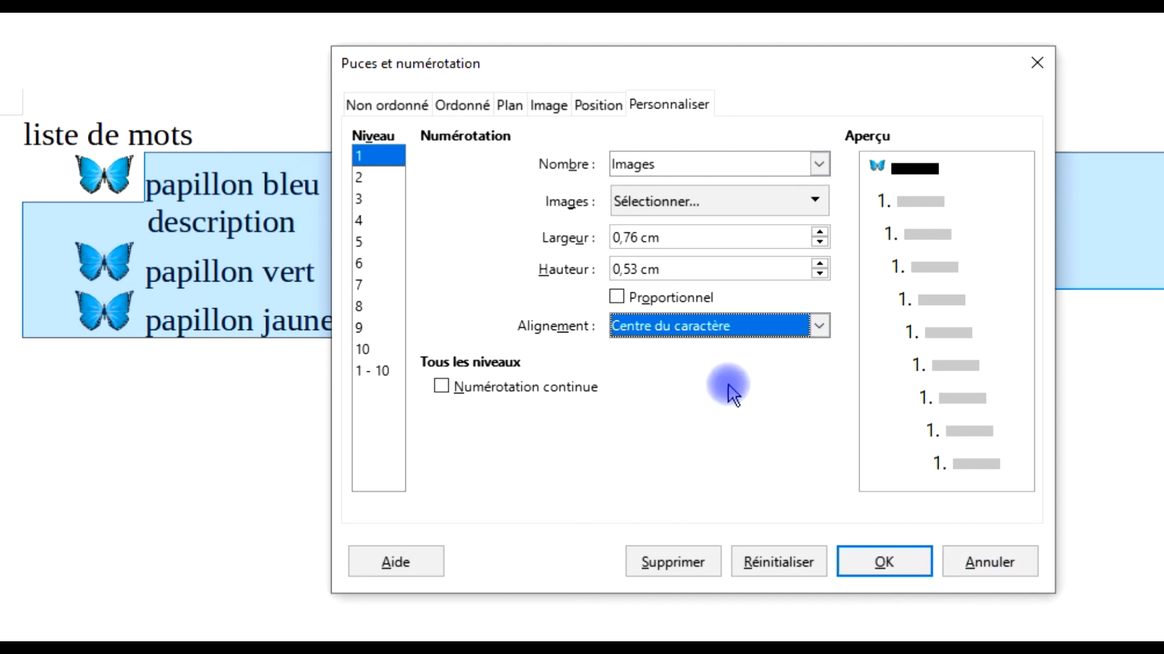
left_click(742, 331)
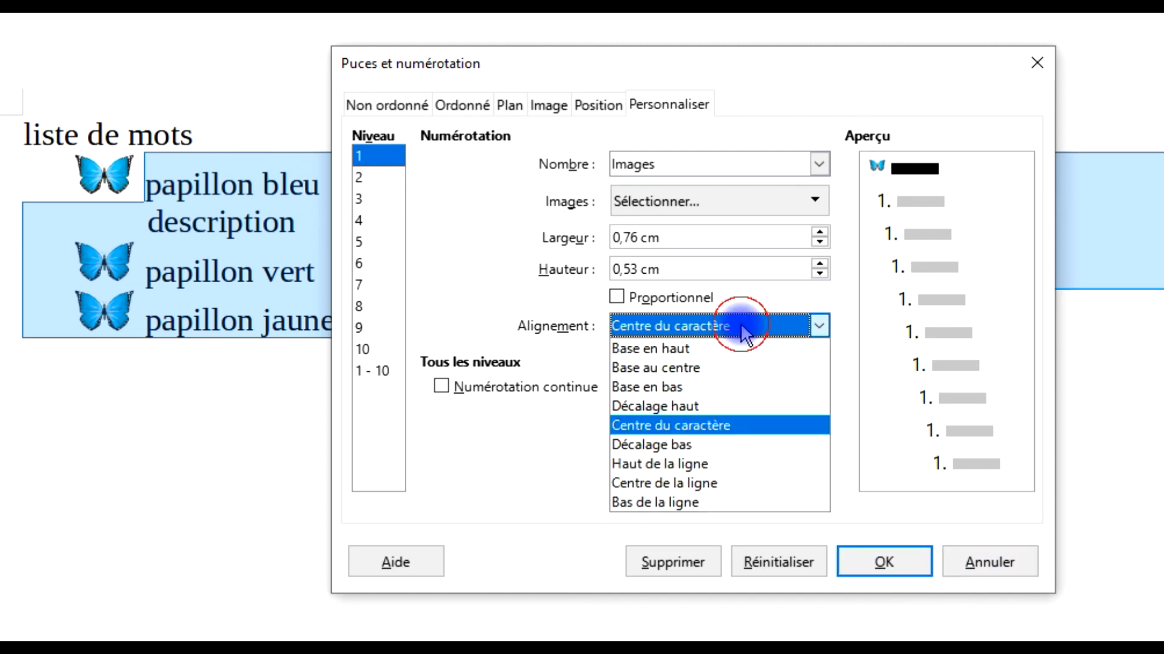
left_click(693, 514)
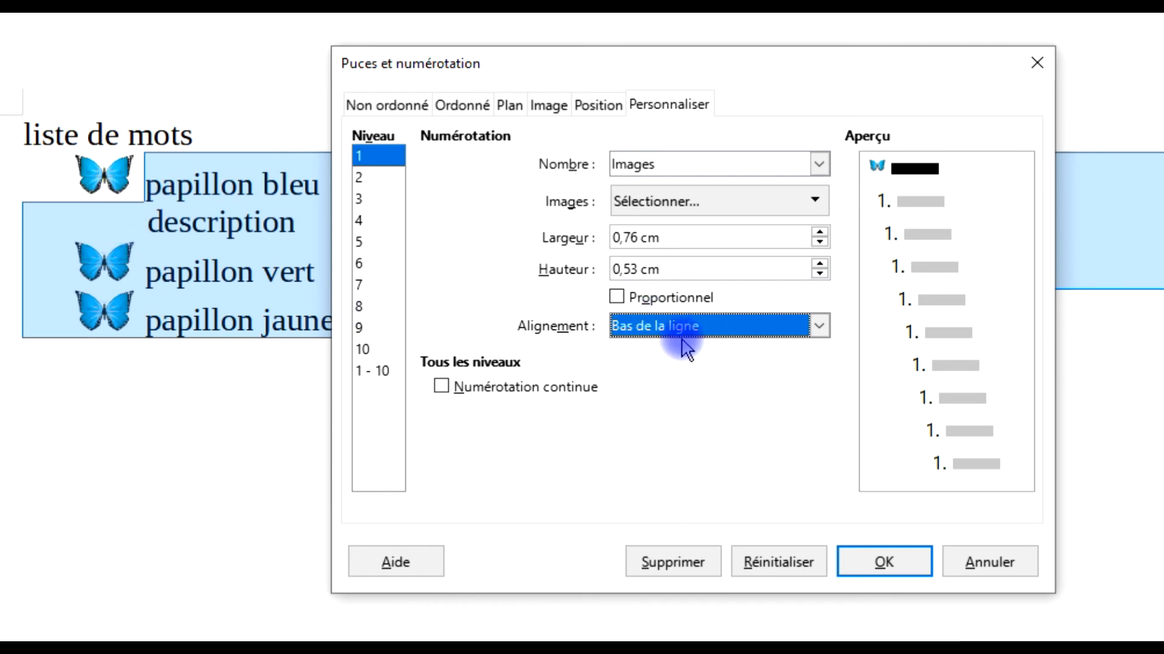
left_click(855, 563)
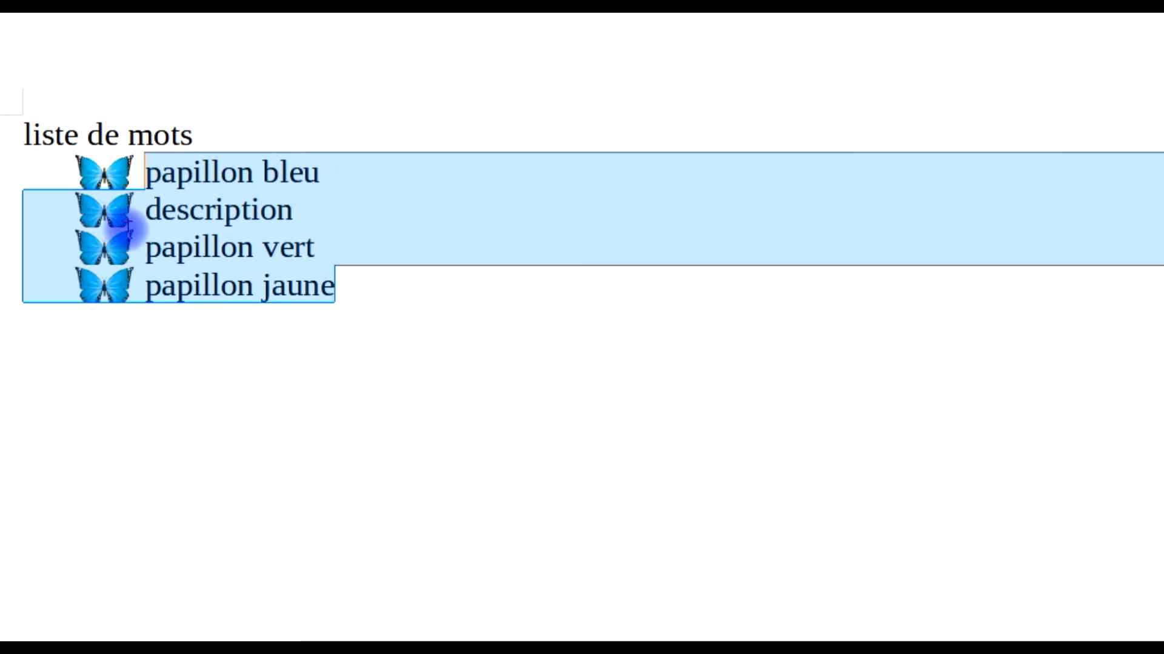
Set the alignment of the level 1 butterfly image bullets to Centre du caractère and apply it to the four list lines.
left_click(371, 281)
left_click_drag(411, 299, 3, 175)
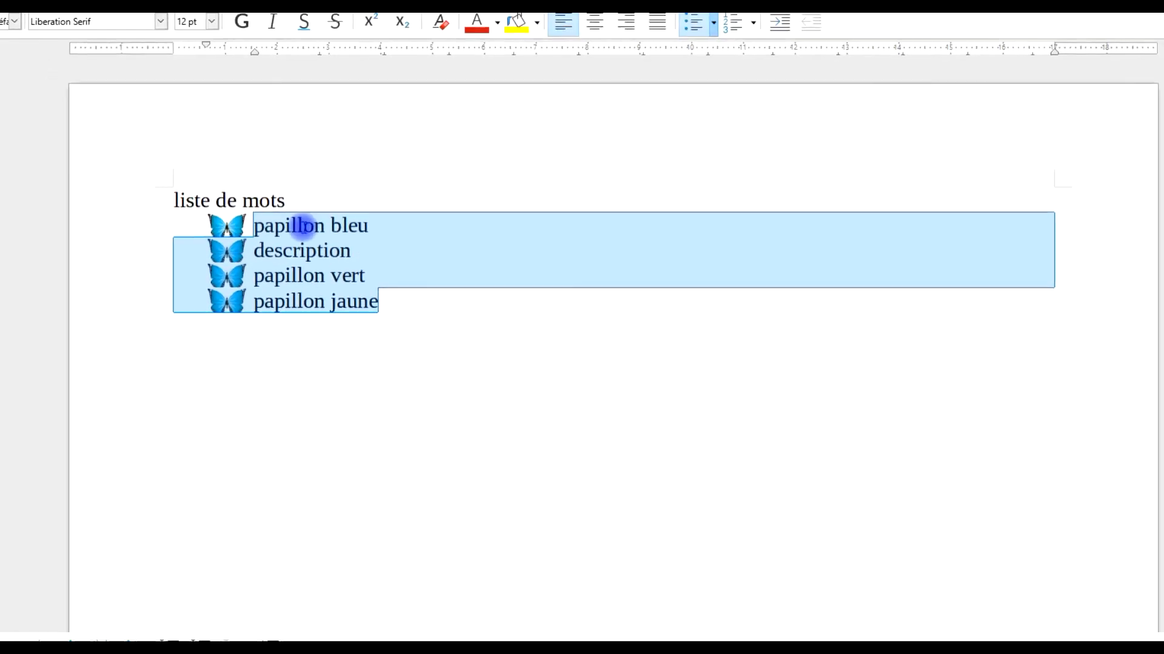
right_click(223, 176)
mouse_move(399, 384)
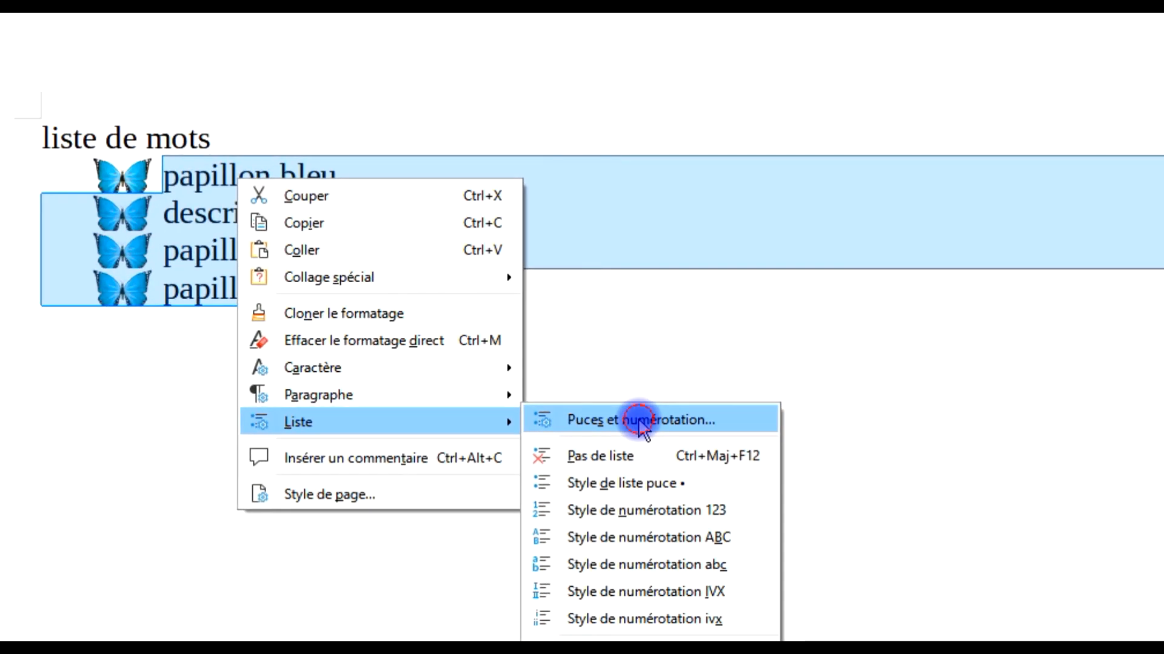
left_click(546, 379)
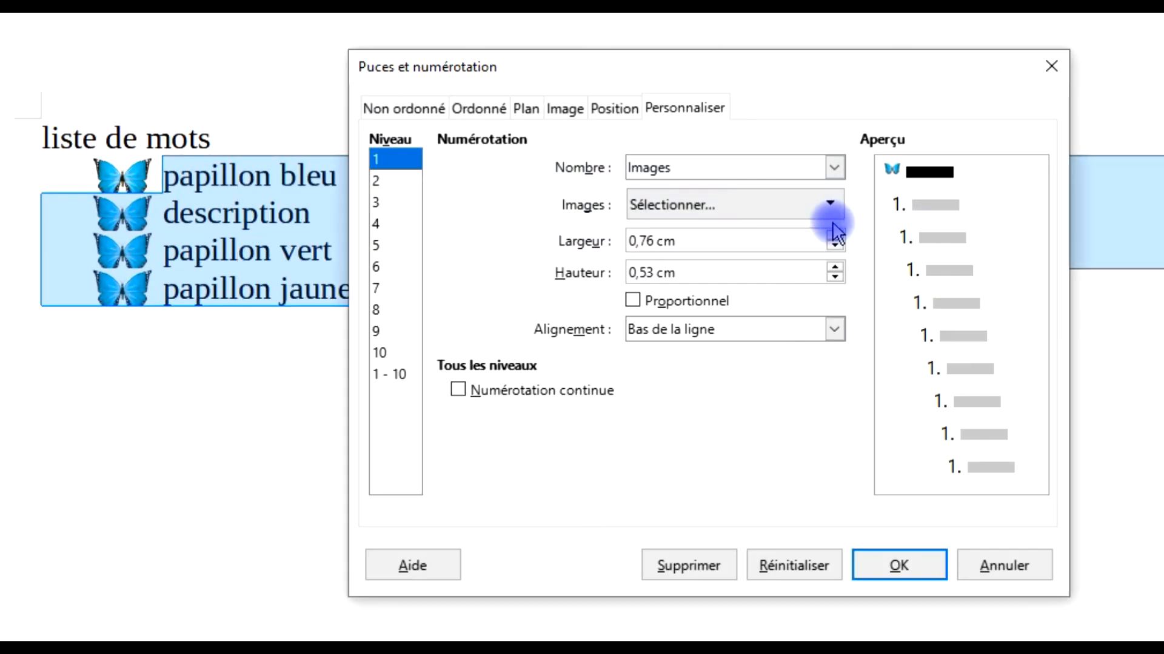
left_click(698, 333)
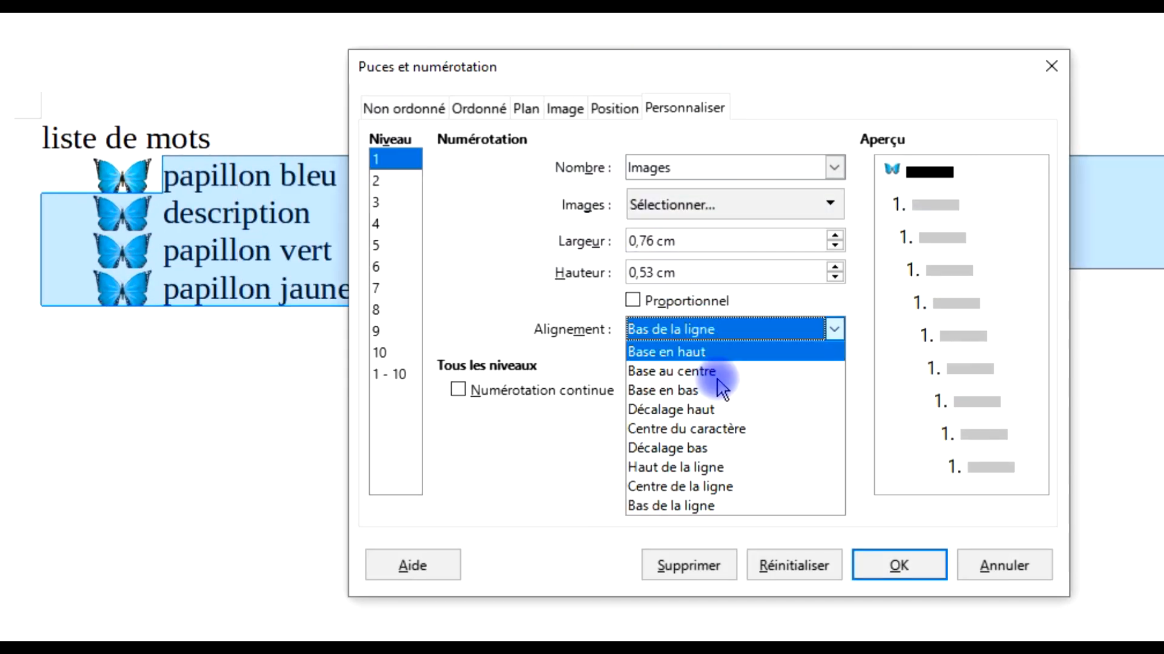
left_click(727, 430)
left_click(900, 564)
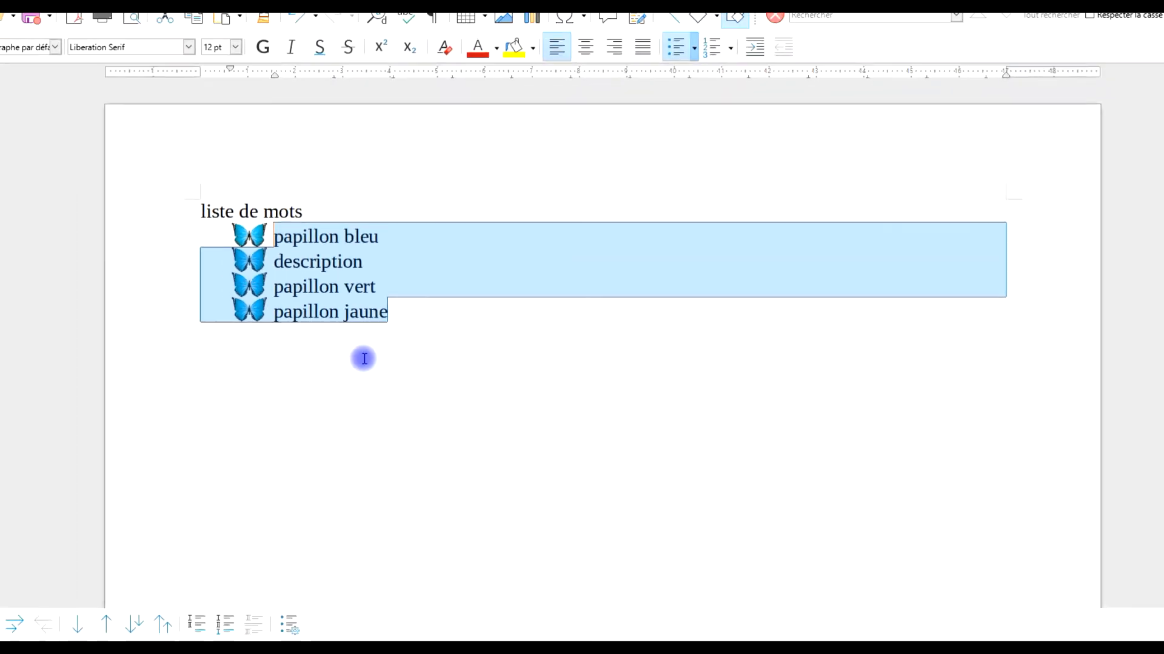
left_click(210, 213)
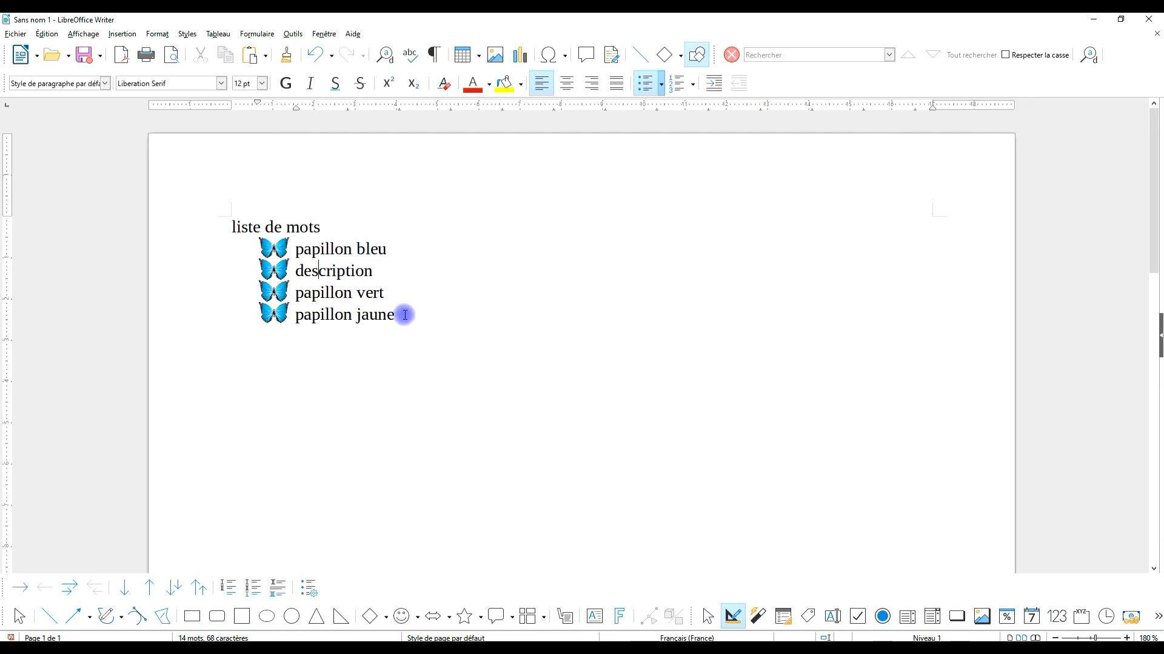
Set the level 1 bullet position (Aligné à) of the four butterfly list lines to 0 and deselect the list.
left_click_drag(404, 315, 208, 252)
right_click(321, 252)
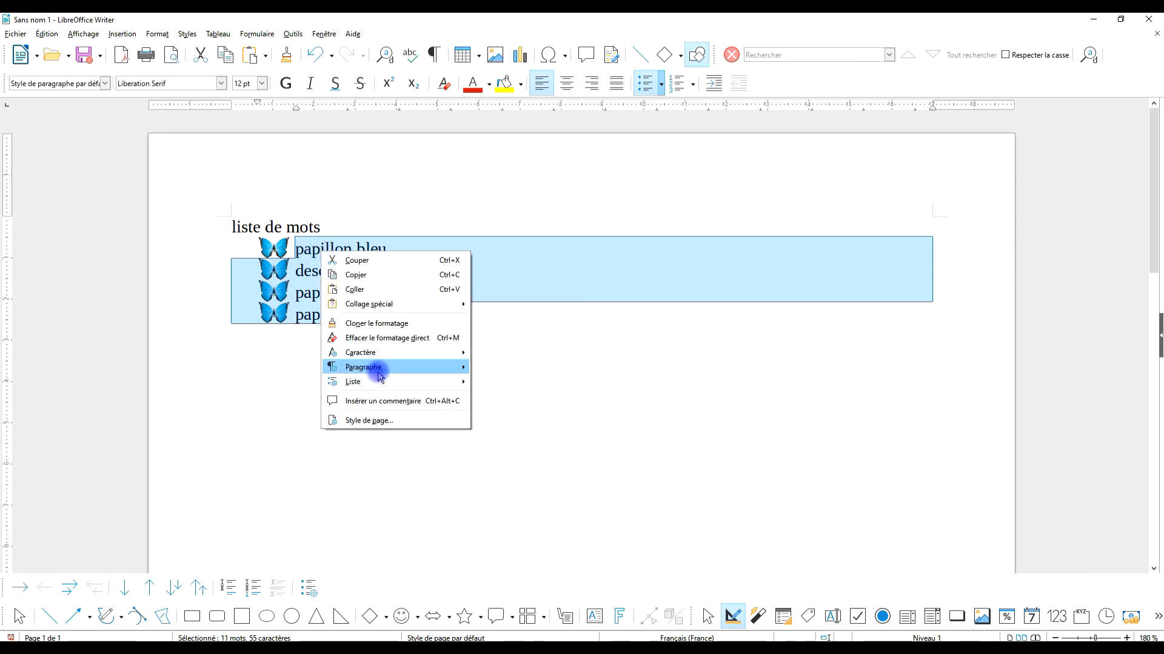
mouse_move(382, 382)
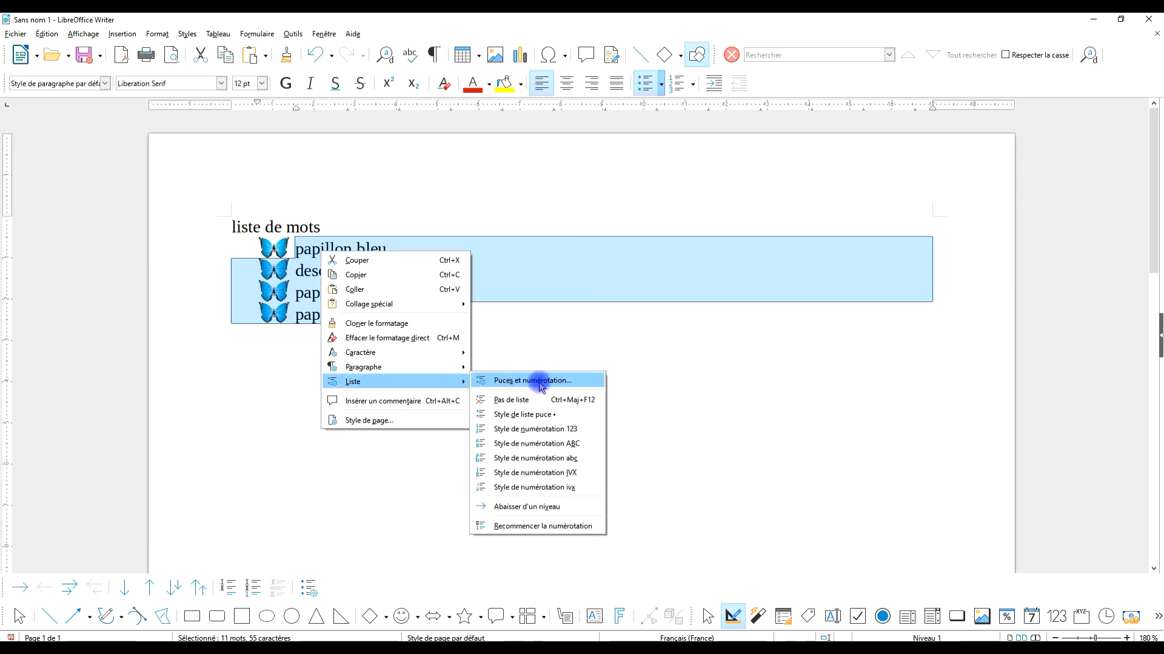
left_click(539, 382)
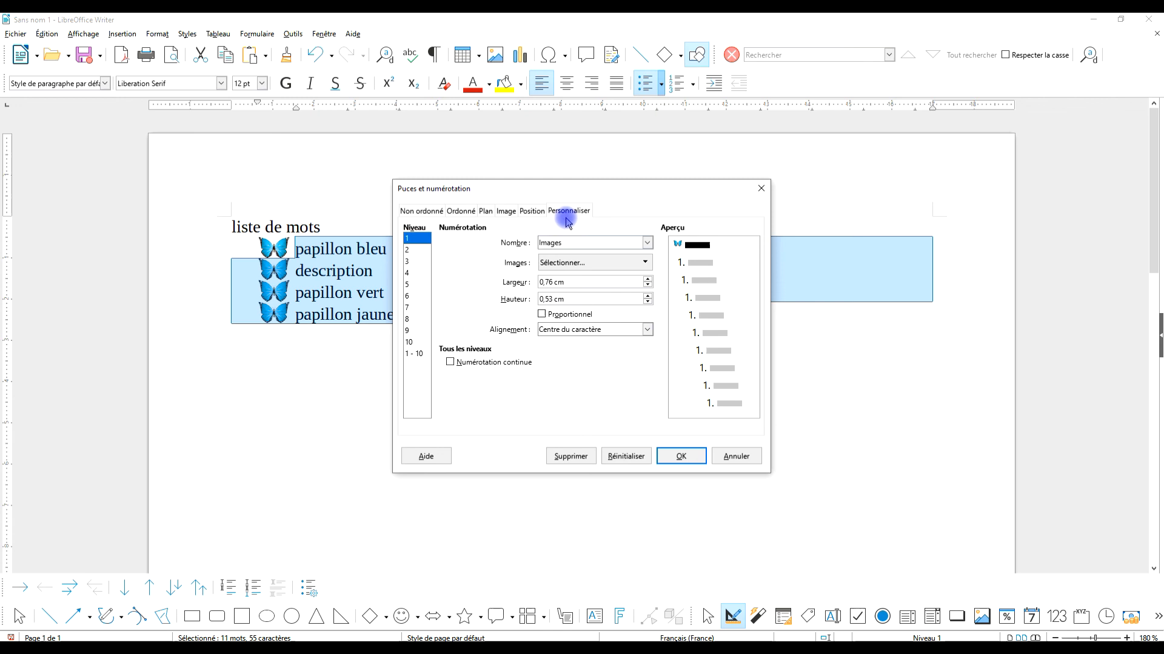
left_click(531, 211)
left_click_drag(589, 245, 549, 245)
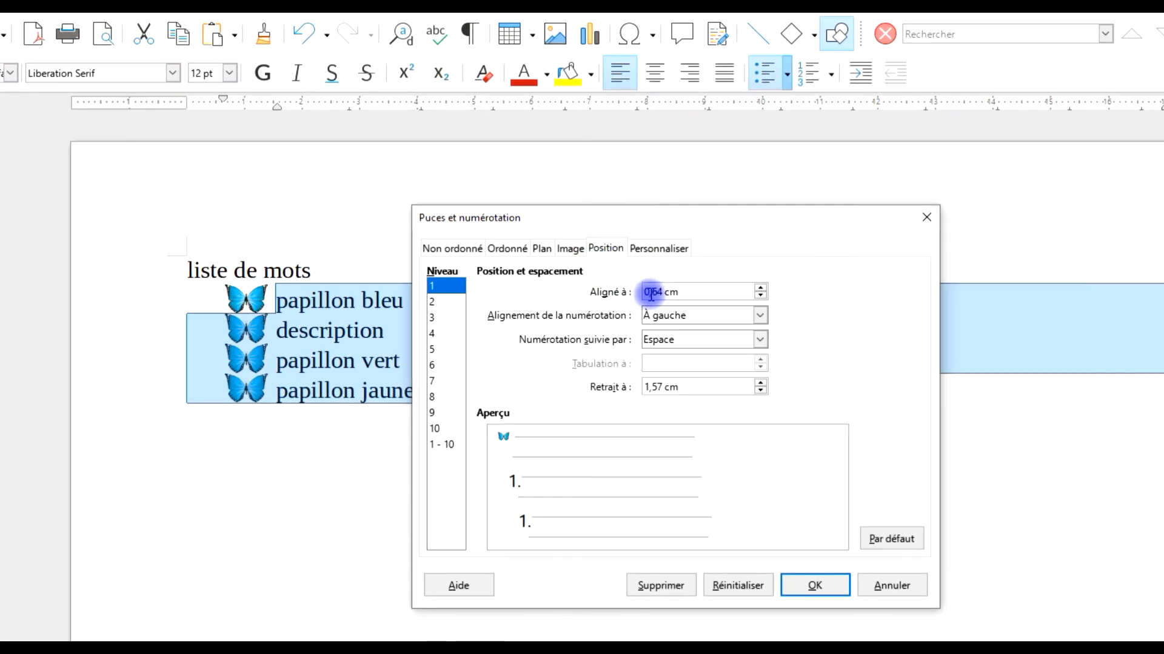
left_click_drag(630, 296, 215, 294)
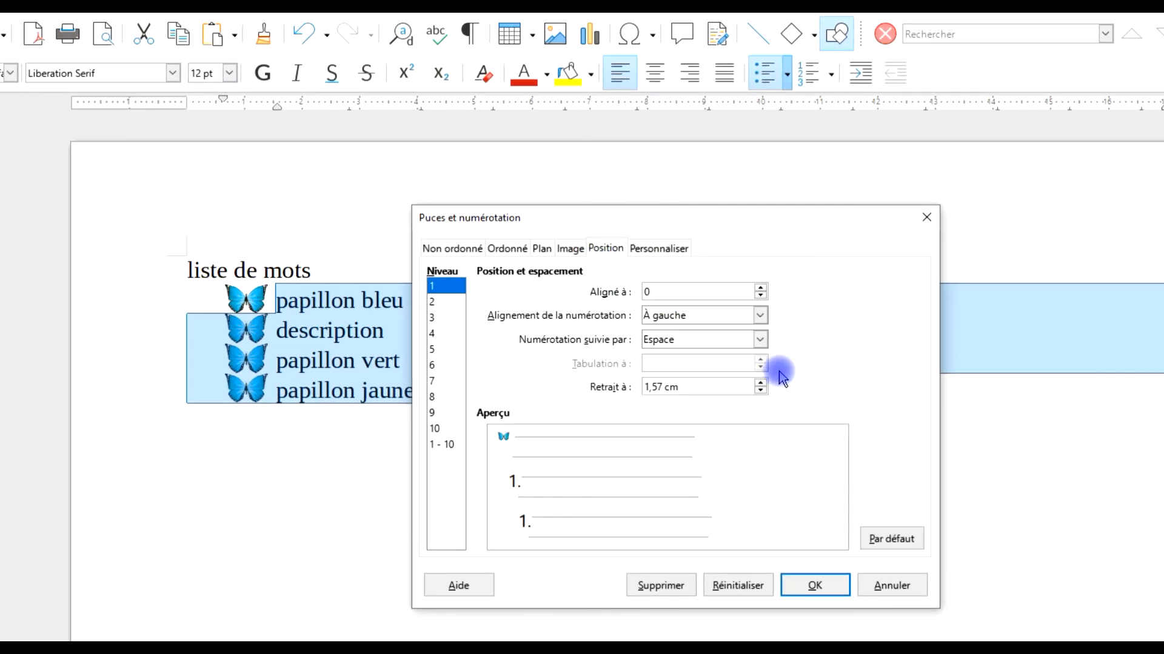
left_click(809, 585)
left_click(401, 370)
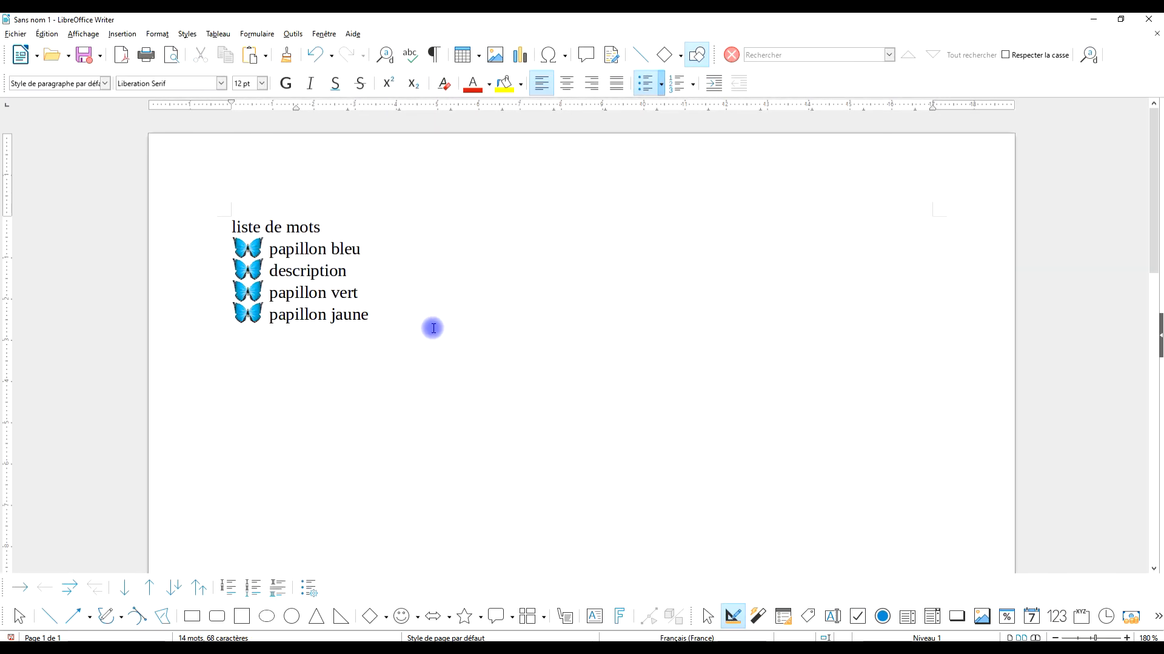
left_click(393, 320)
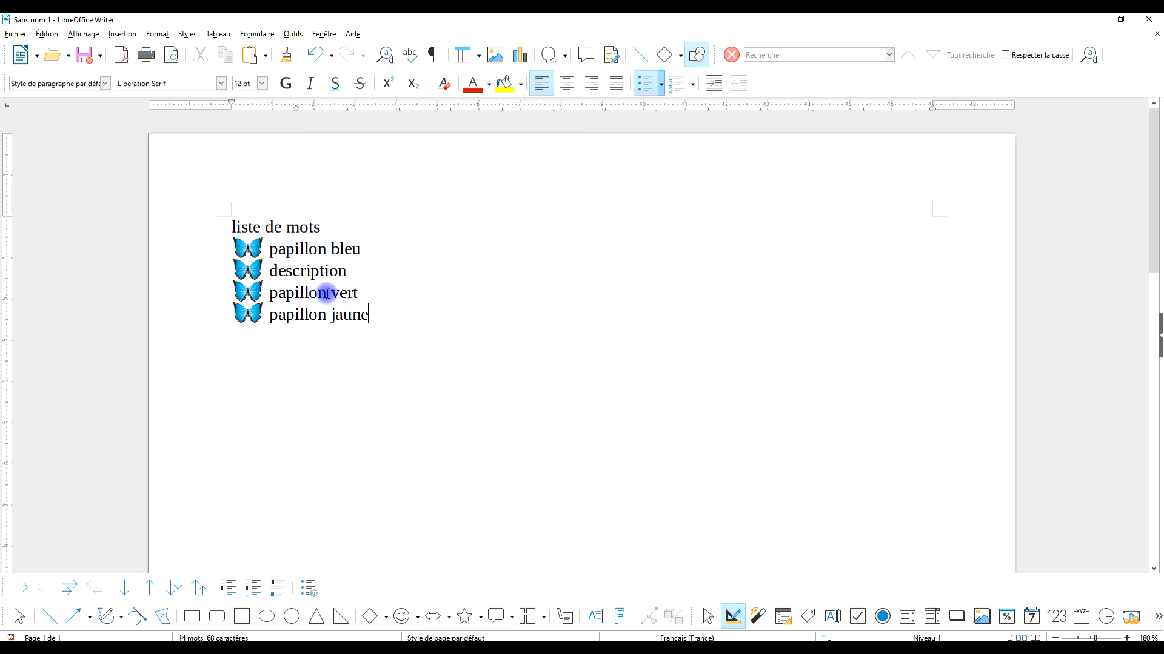
scroll(326, 312, "up", 5, "ctrl")
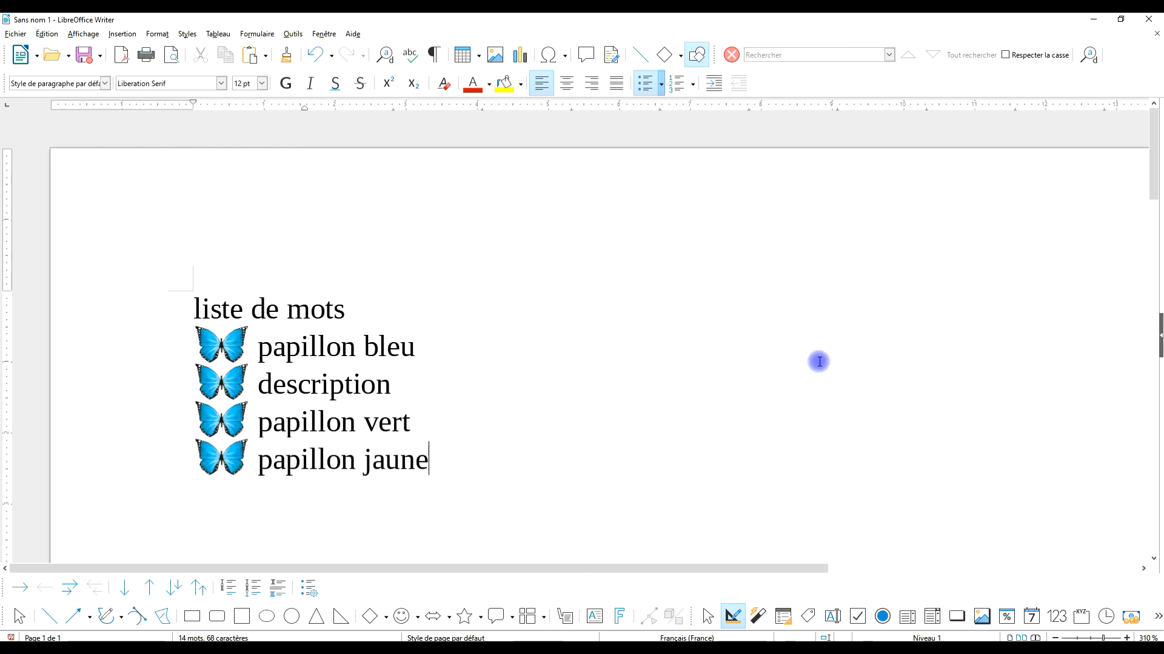
scroll(485, 369, "down", 3)
scroll(467, 317, "up", 2, "ctrl")
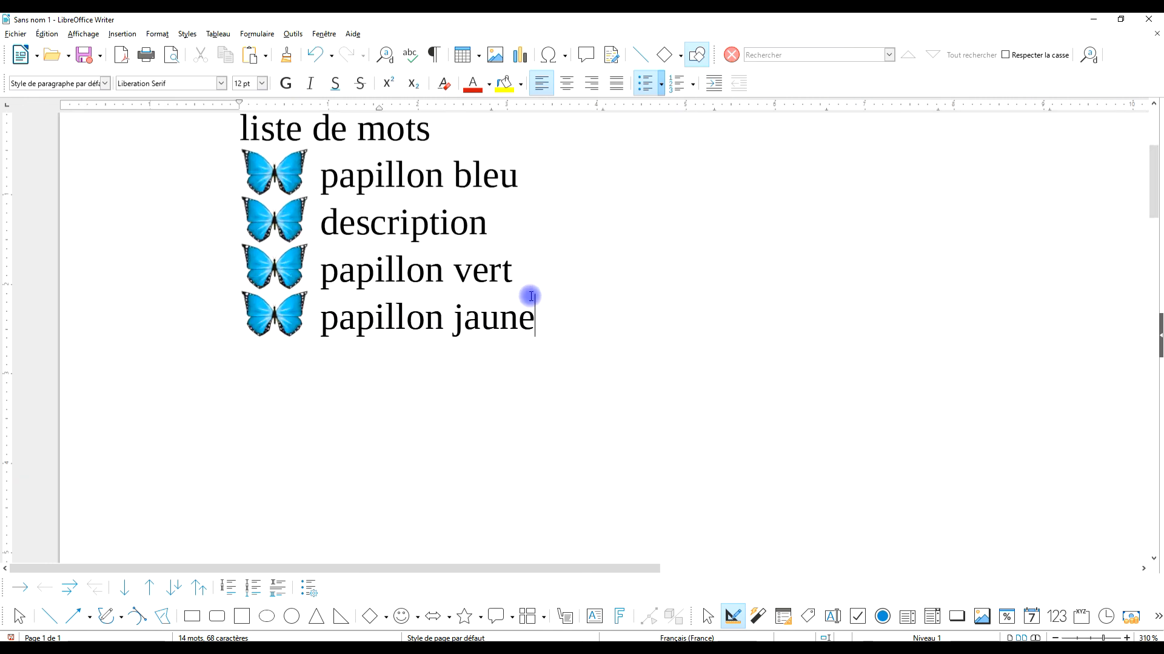
scroll(671, 239, "up", 2)
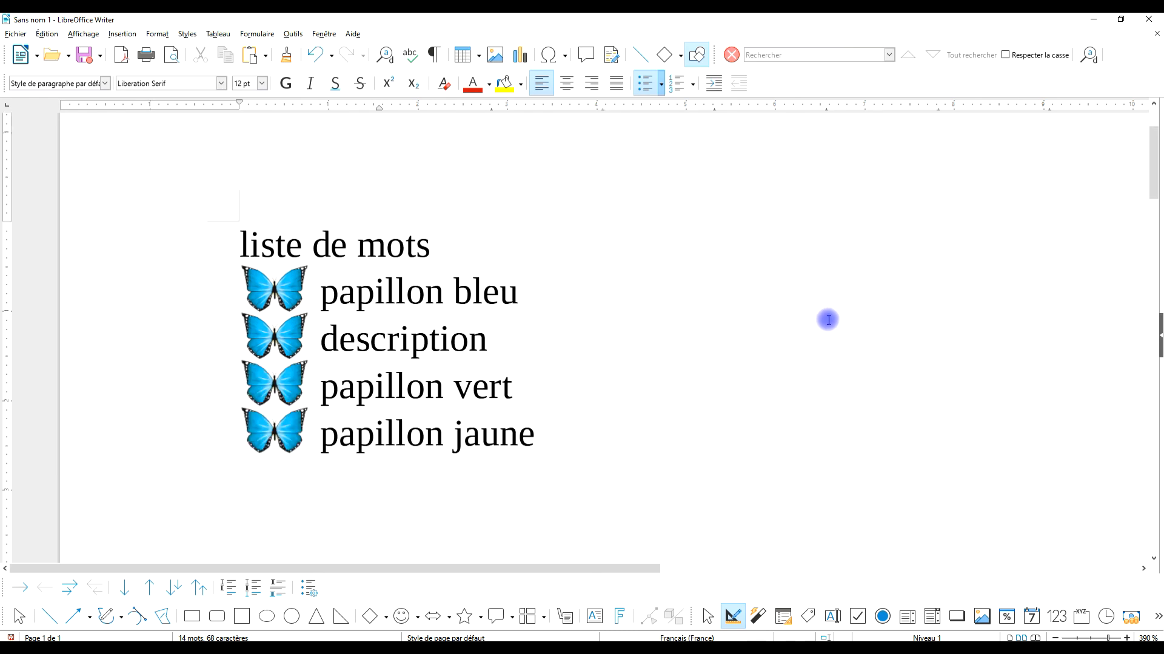